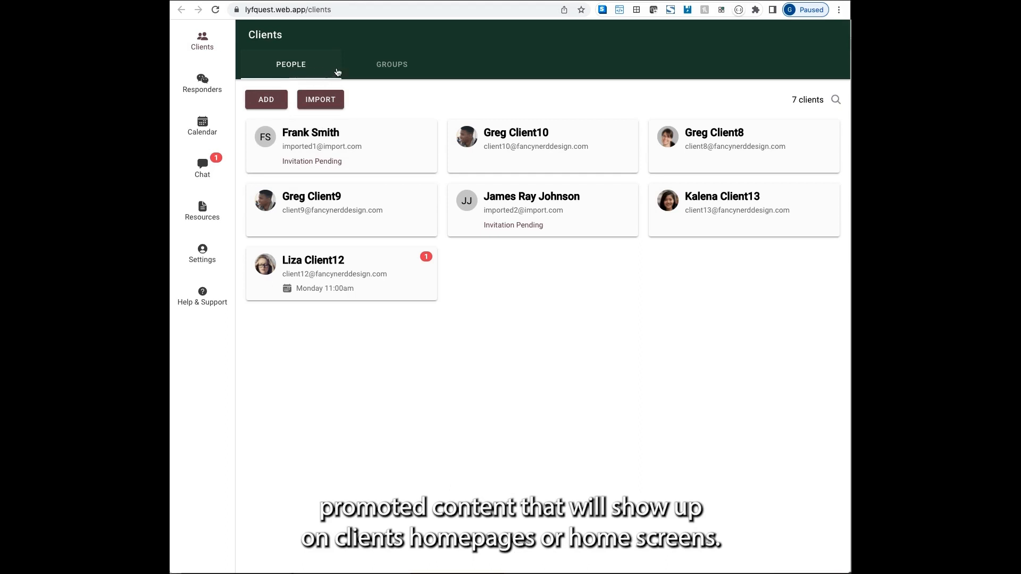
Show the list of client groups instead of individual clients on the Clients page.
left_click(384, 66)
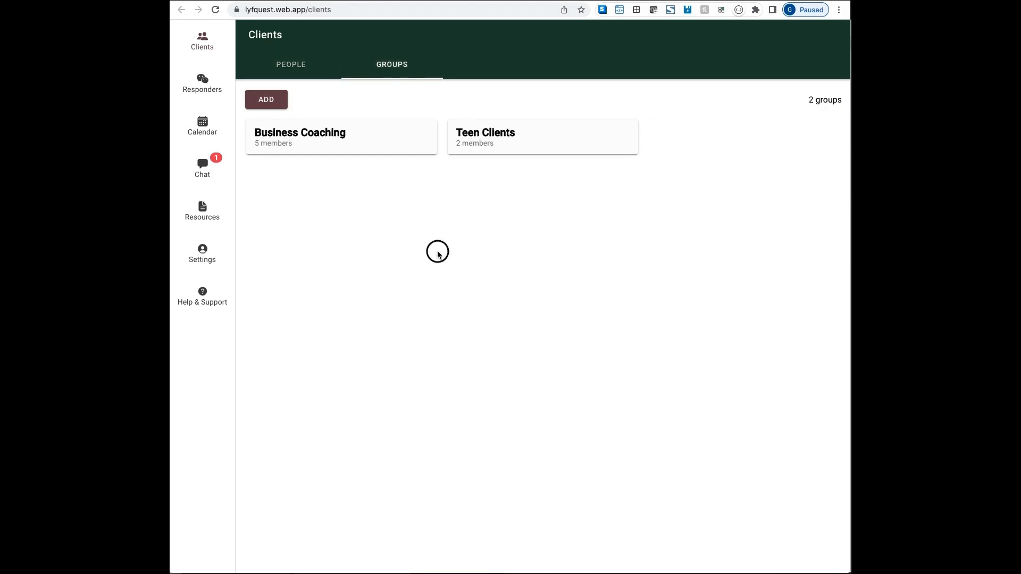
Create an empty client group named 'New People', then go to the Responders list.
left_click(266, 99)
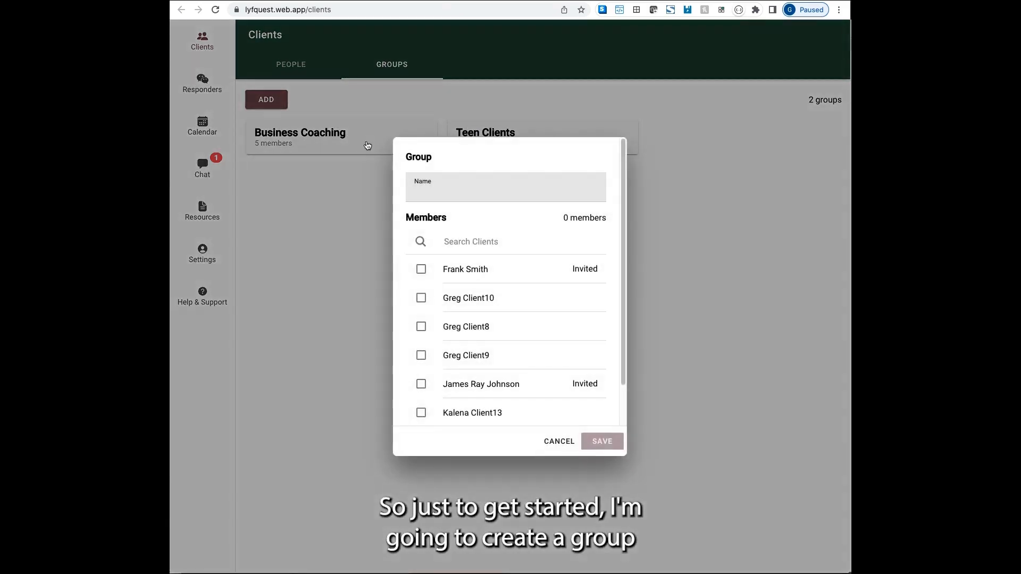
left_click(475, 190)
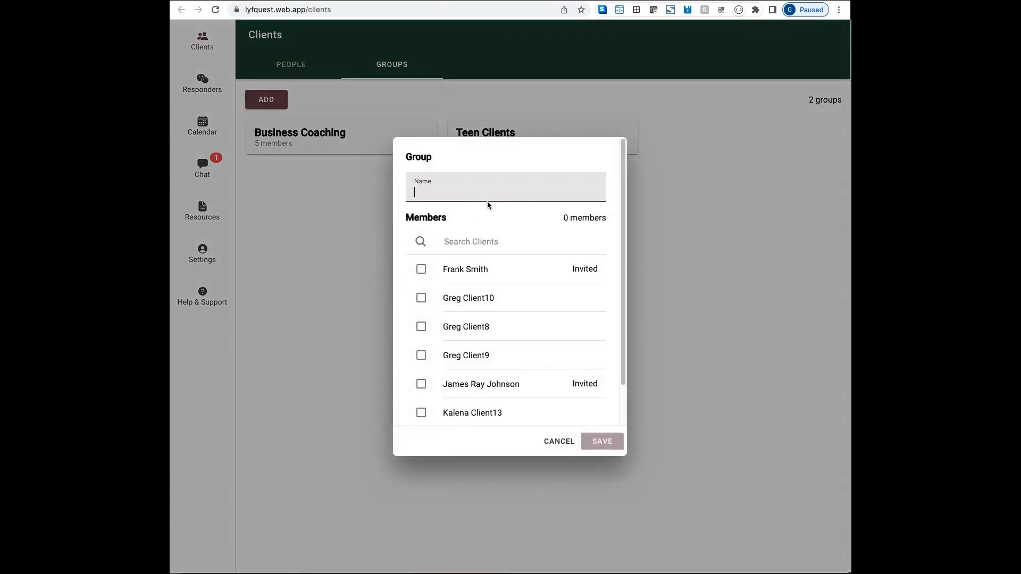
type("New People")
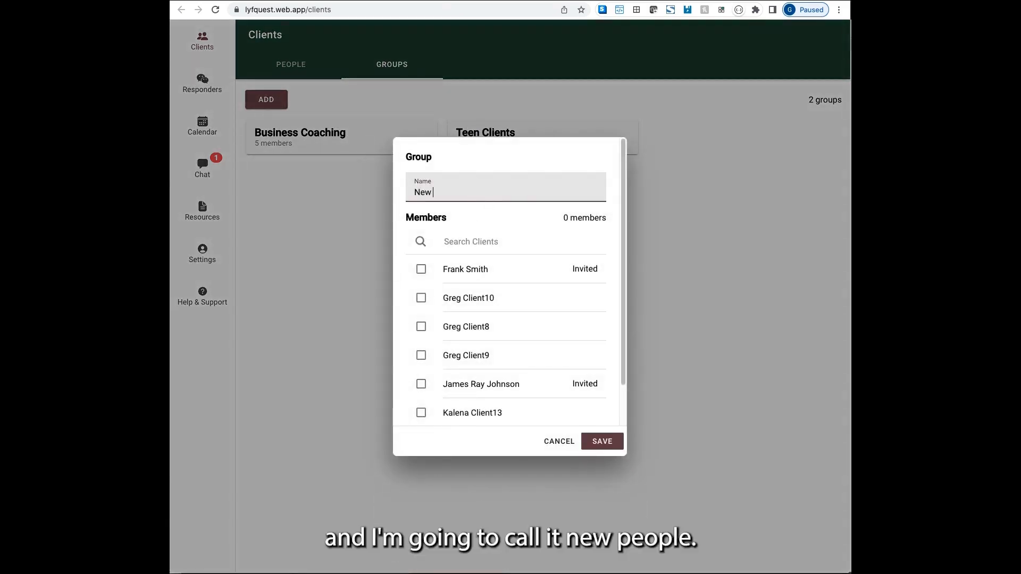
left_click(598, 442)
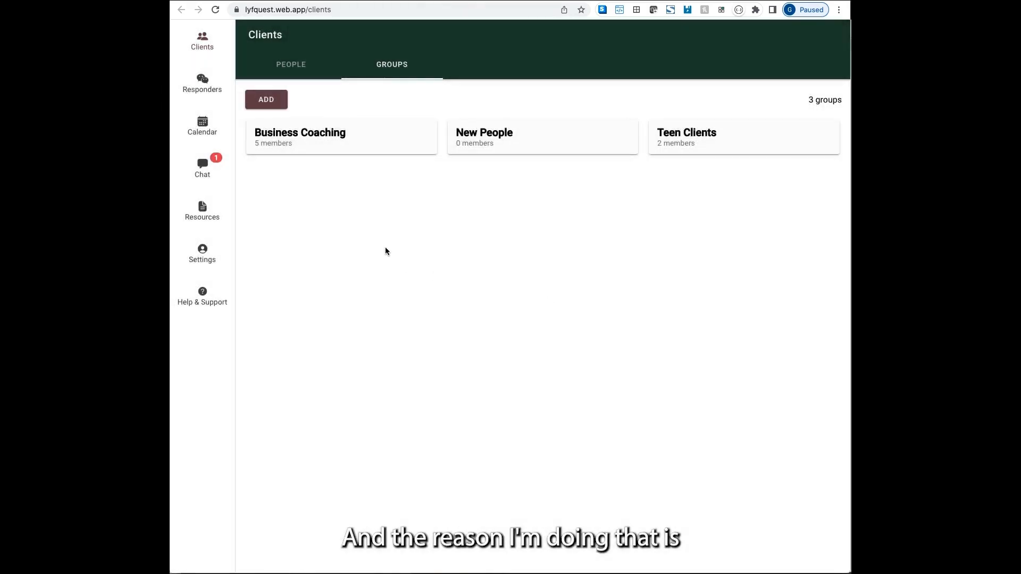
left_click(202, 81)
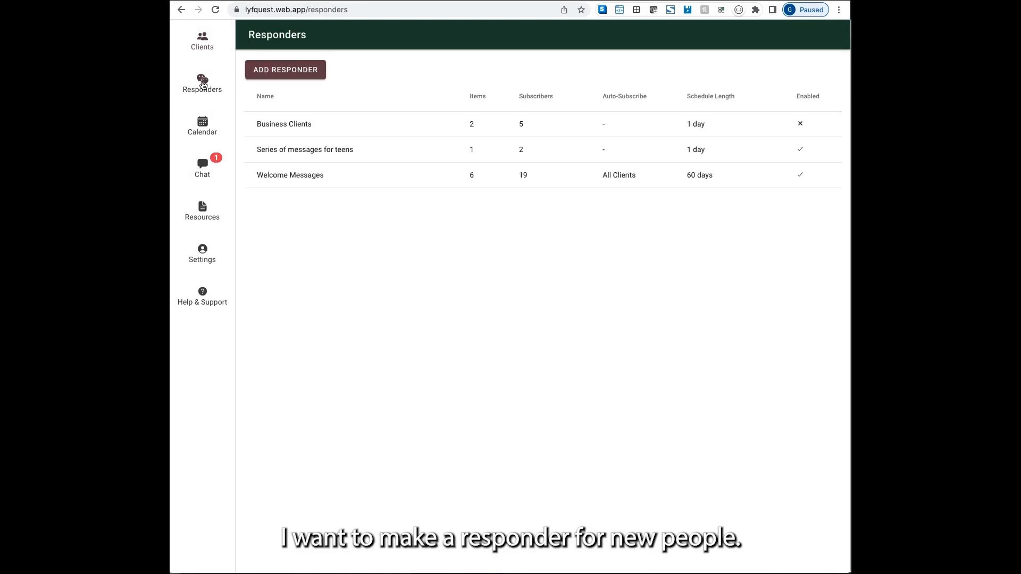
Create a responder sent only to the New People group and start its day-1 message.
left_click(290, 72)
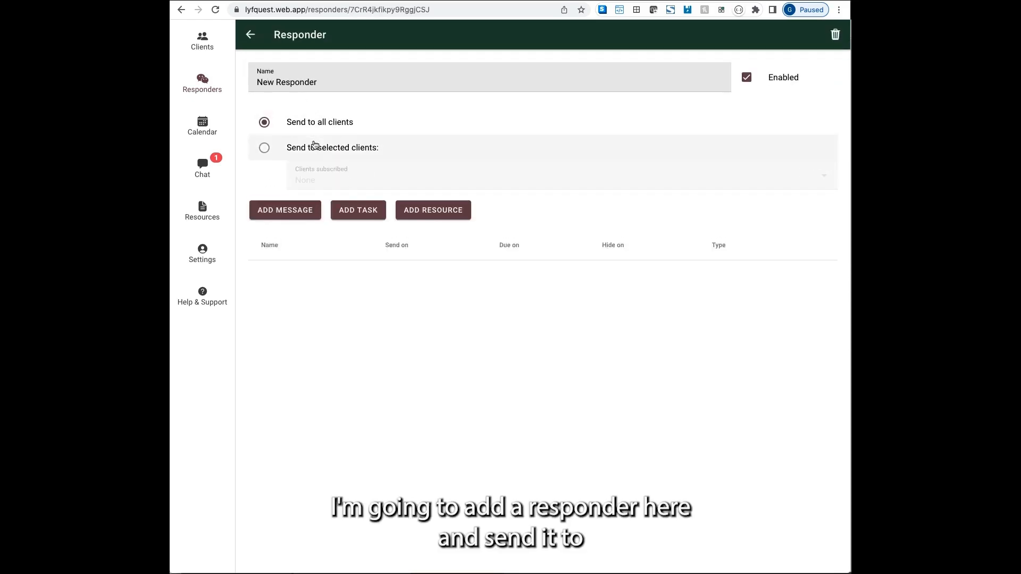
left_click(315, 147)
left_click(337, 191)
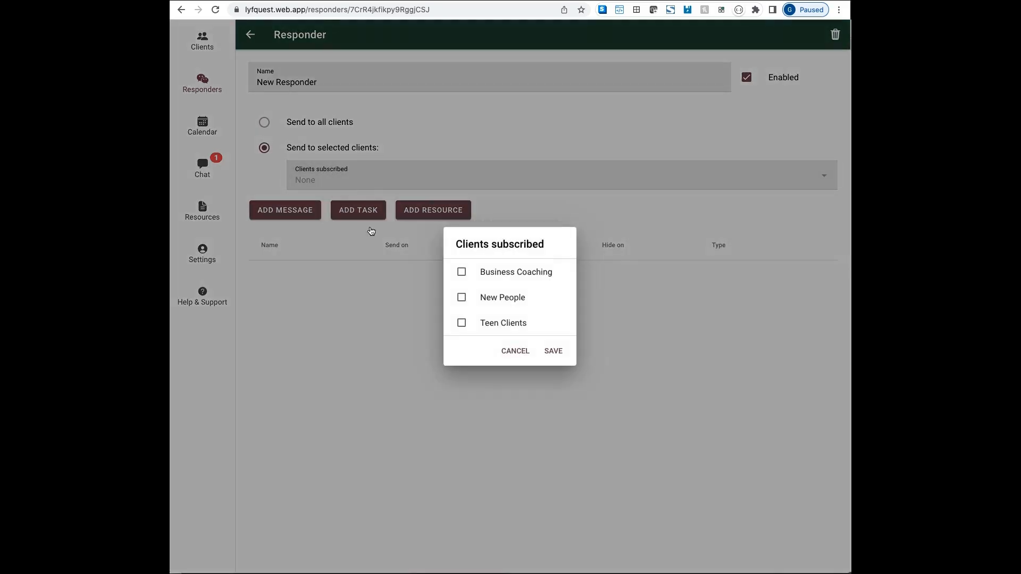
left_click(462, 299)
left_click(551, 355)
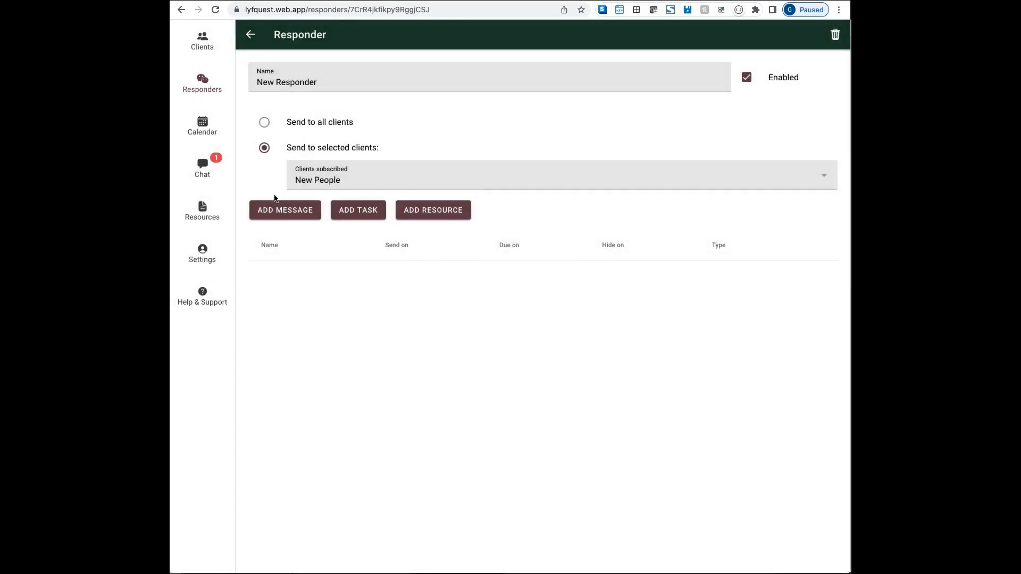
left_click(293, 214)
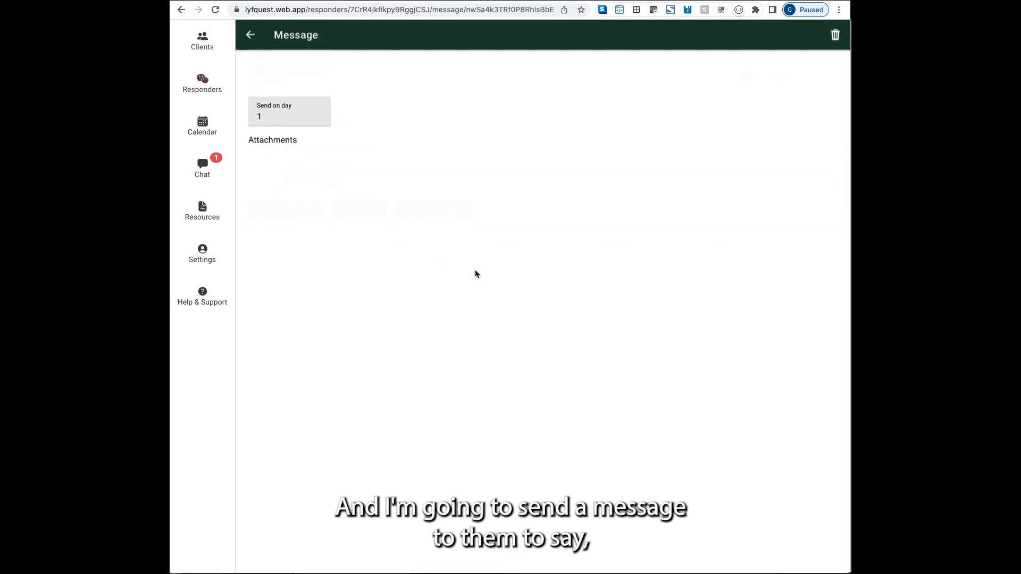
Replace the placeholder message text with 'Welcome to the group, new person.' and go back.
left_click(324, 98)
triple_click(324, 98)
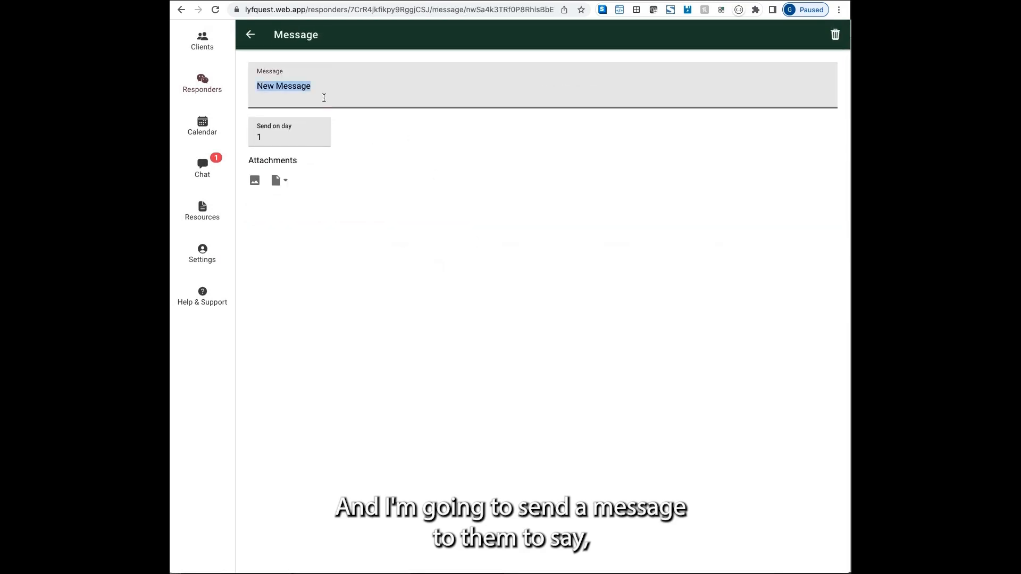
type("Welcome to")
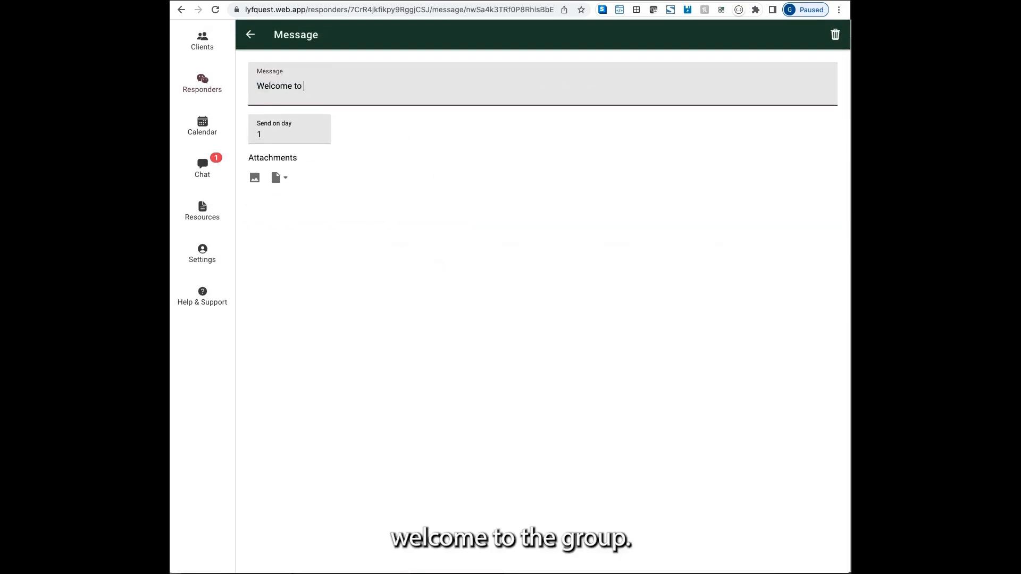
type(" the group,")
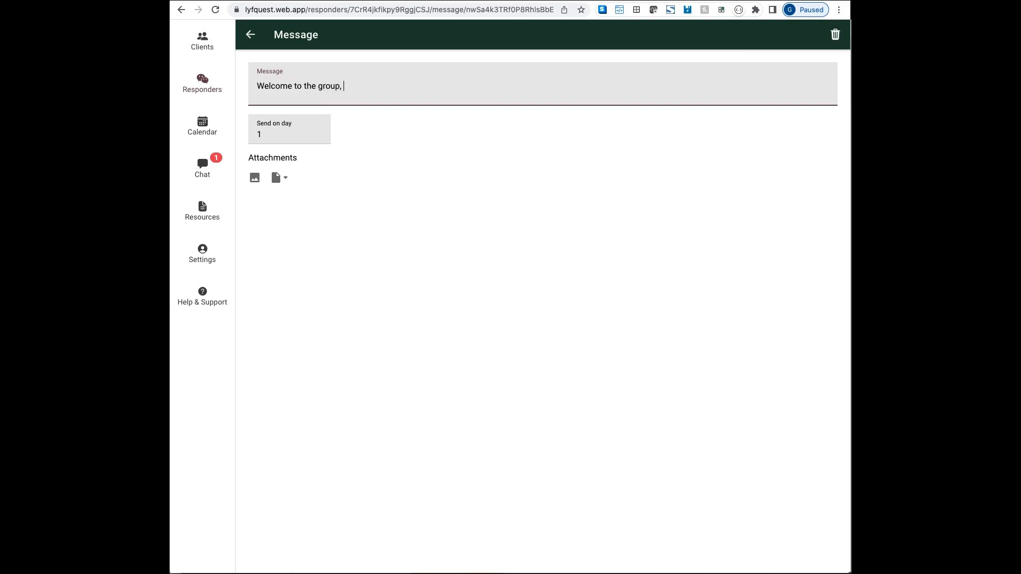
type(" new person.")
left_click(394, 226)
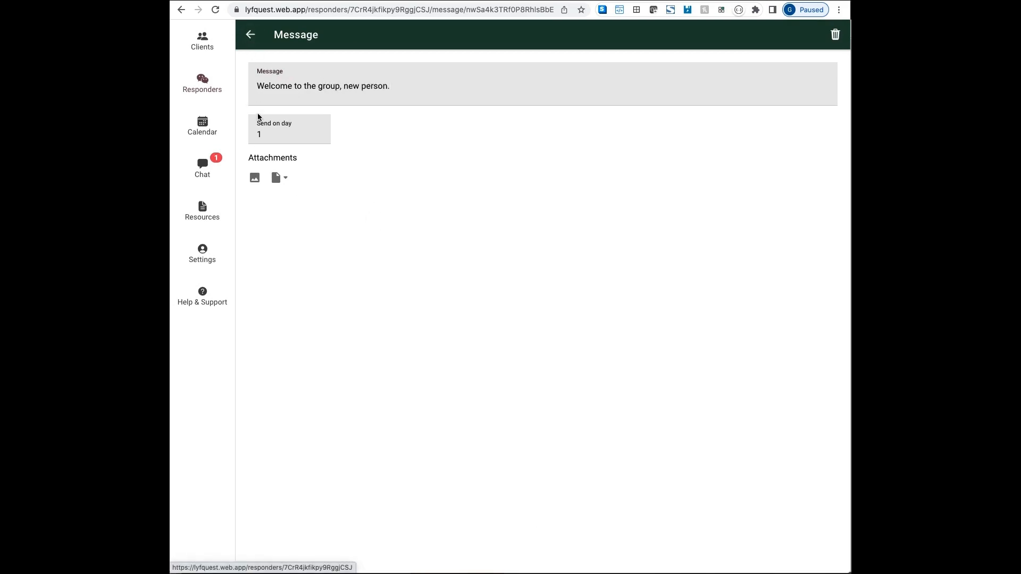
left_click(251, 35)
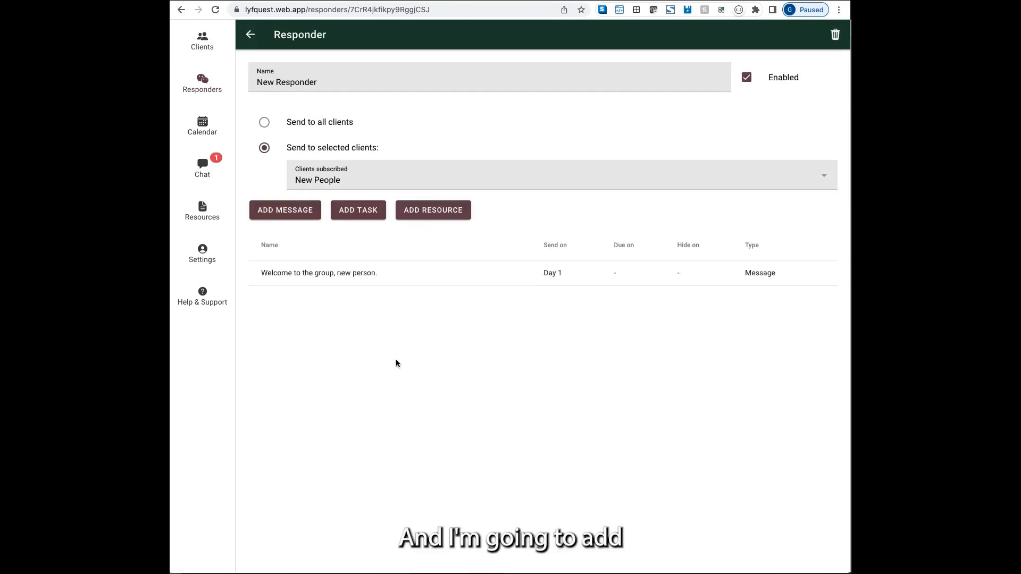
Add a resource item linking the Videos rule video and the Artboard Copy image.
left_click(429, 212)
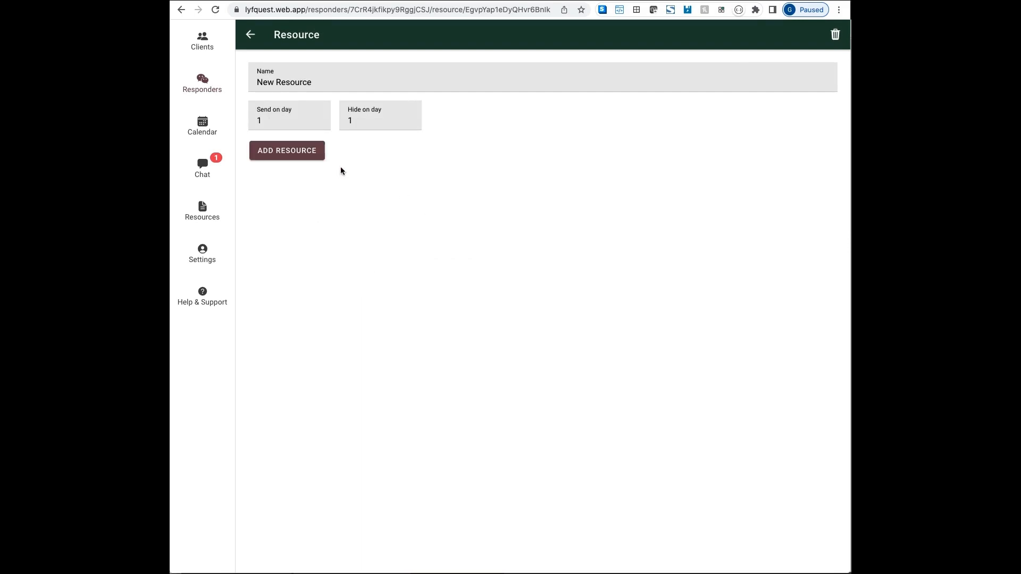
left_click(298, 153)
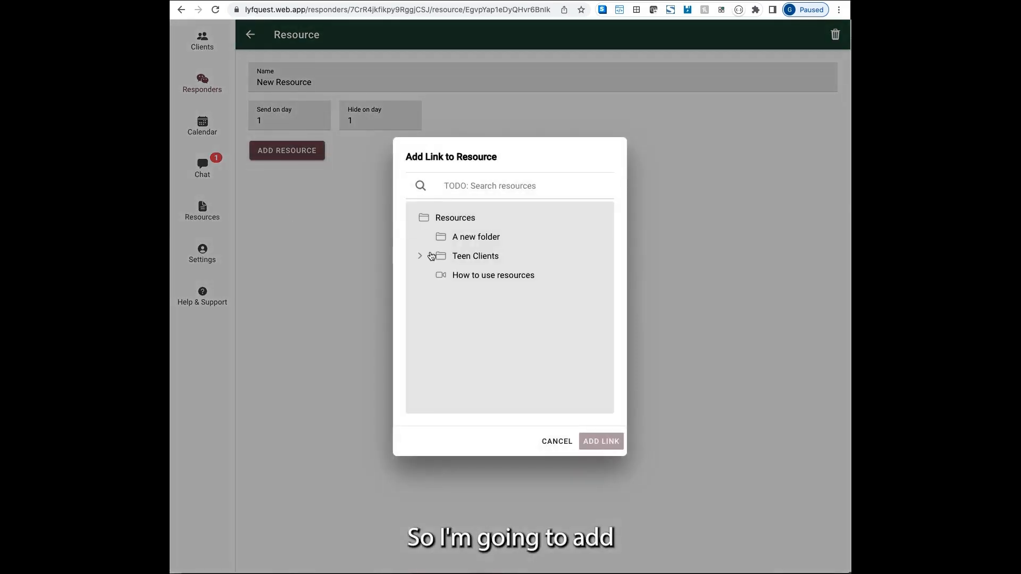
left_click(442, 237)
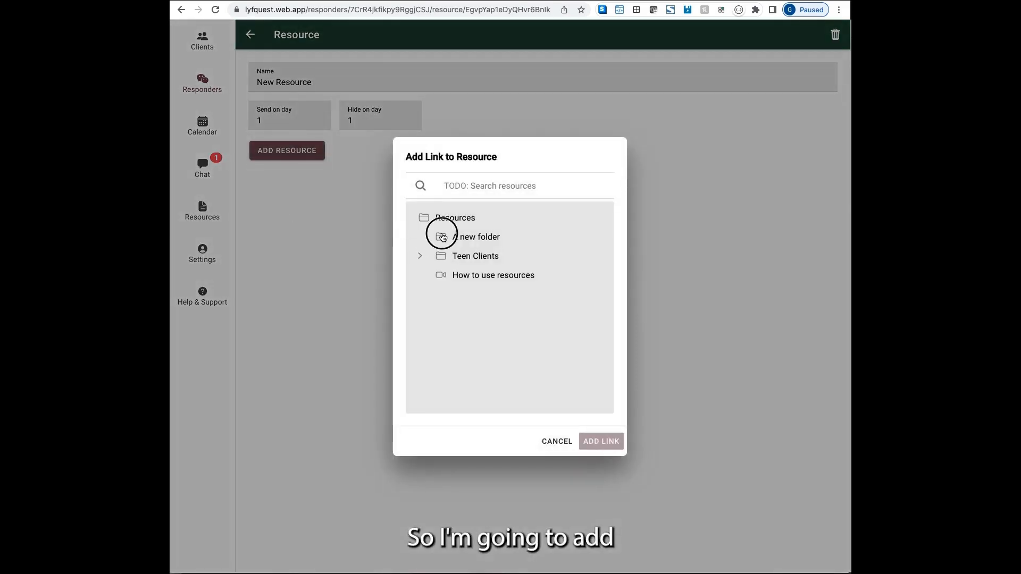
left_click(420, 256)
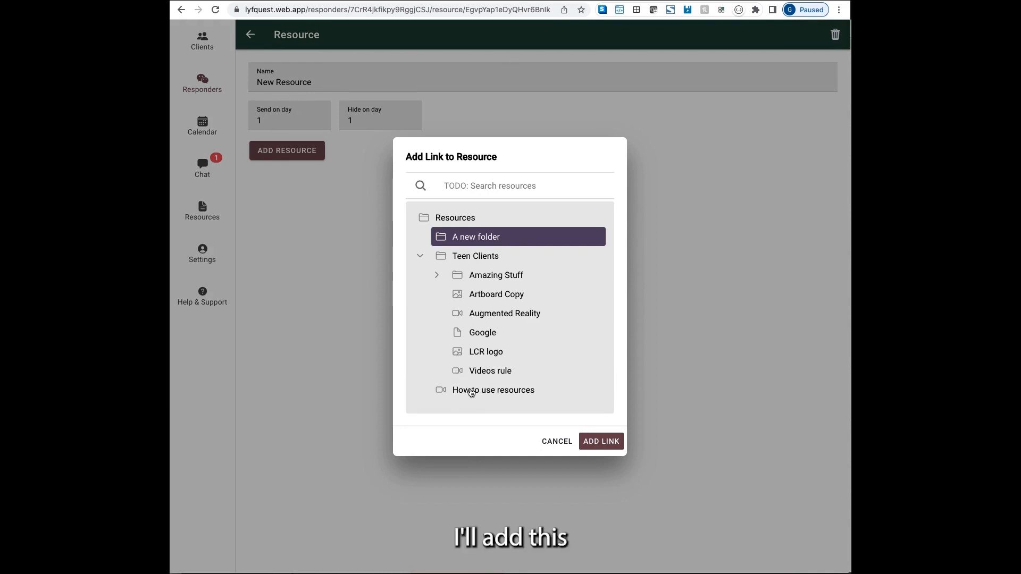
left_click(492, 371)
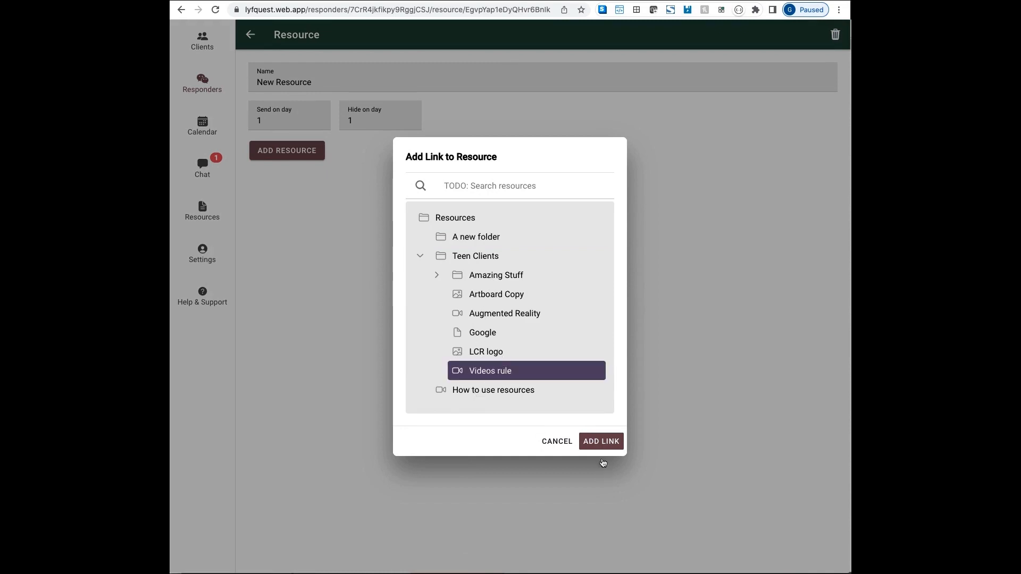
left_click(602, 443)
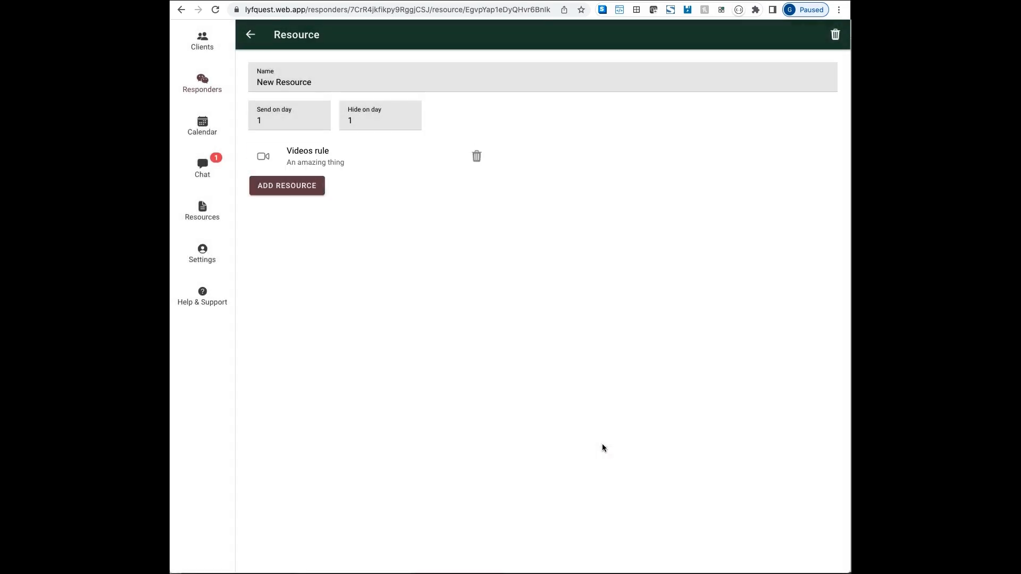
left_click(300, 187)
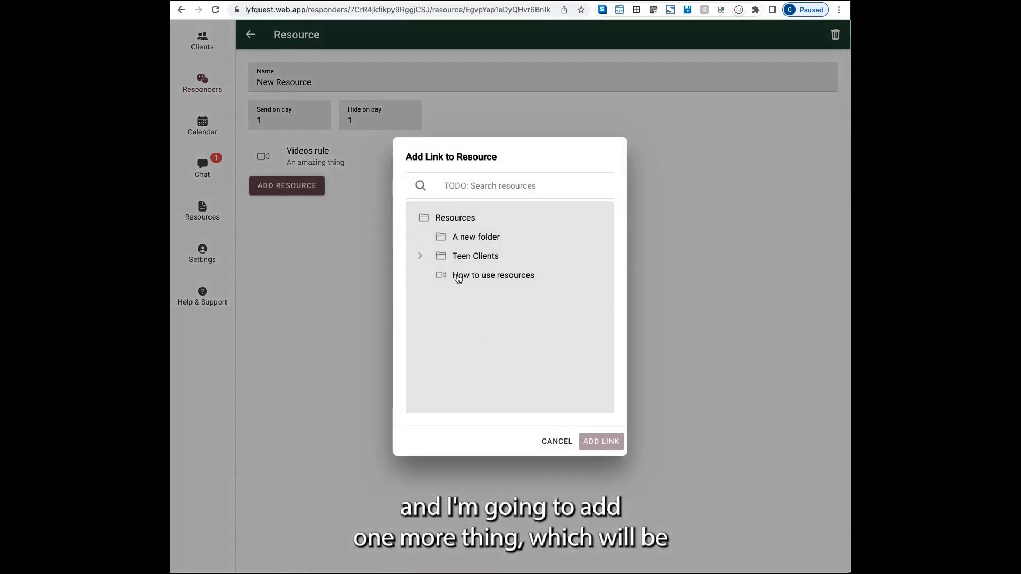
left_click(422, 257)
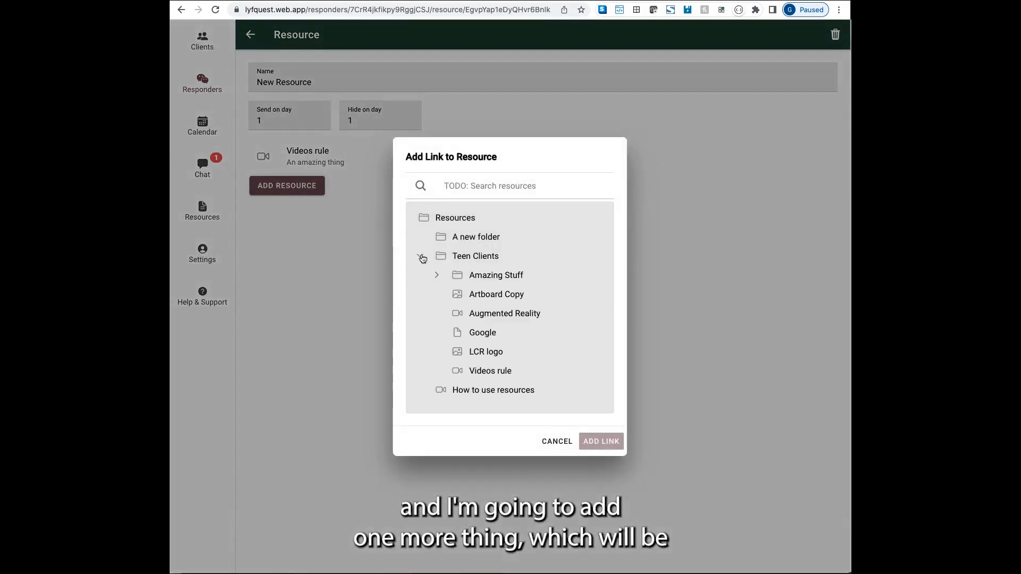
left_click(496, 296)
left_click(601, 441)
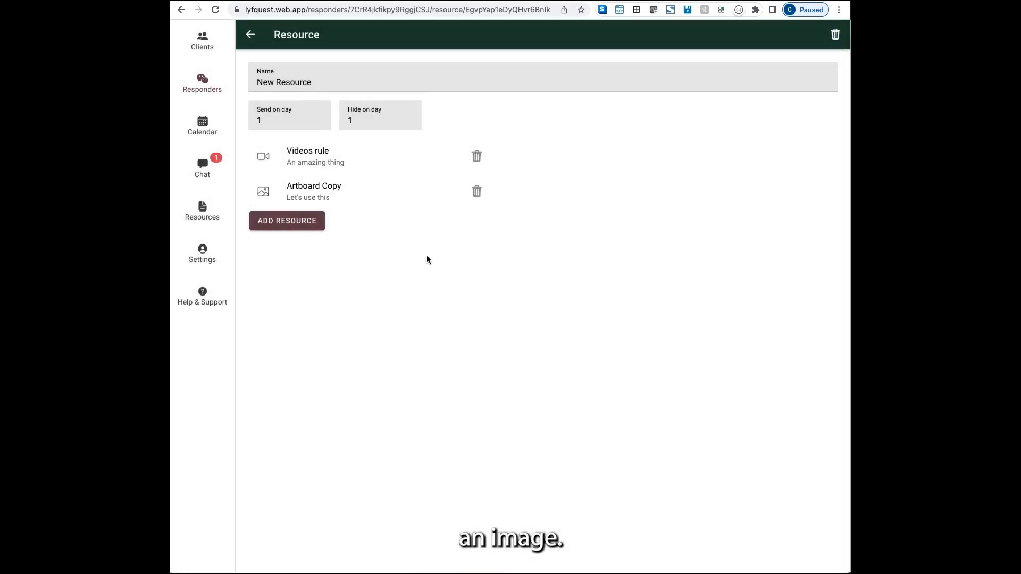
Hide the resource on day 7 and rename it 'First week resources'.
double_click(343, 120)
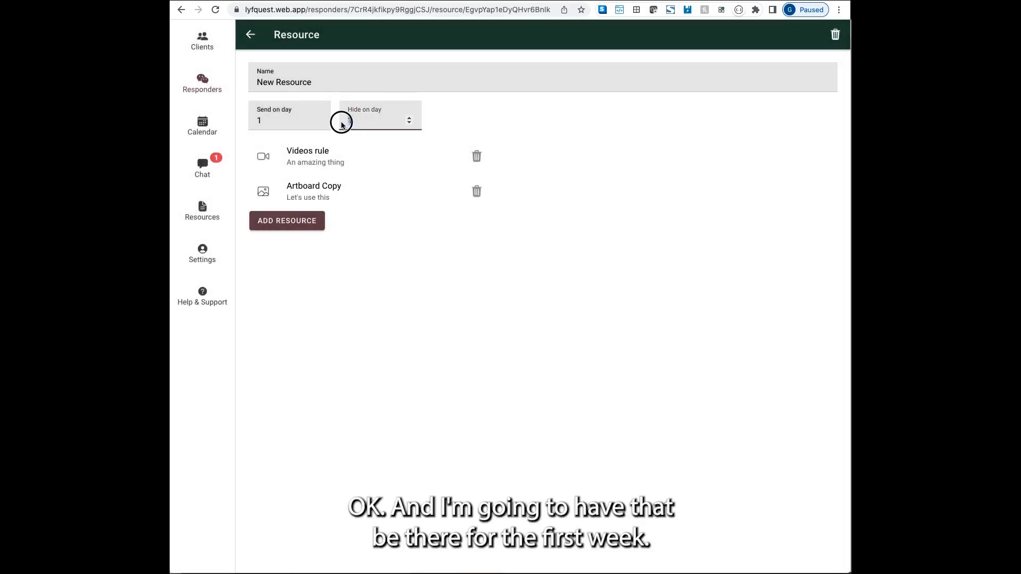
type("7")
left_click(345, 285)
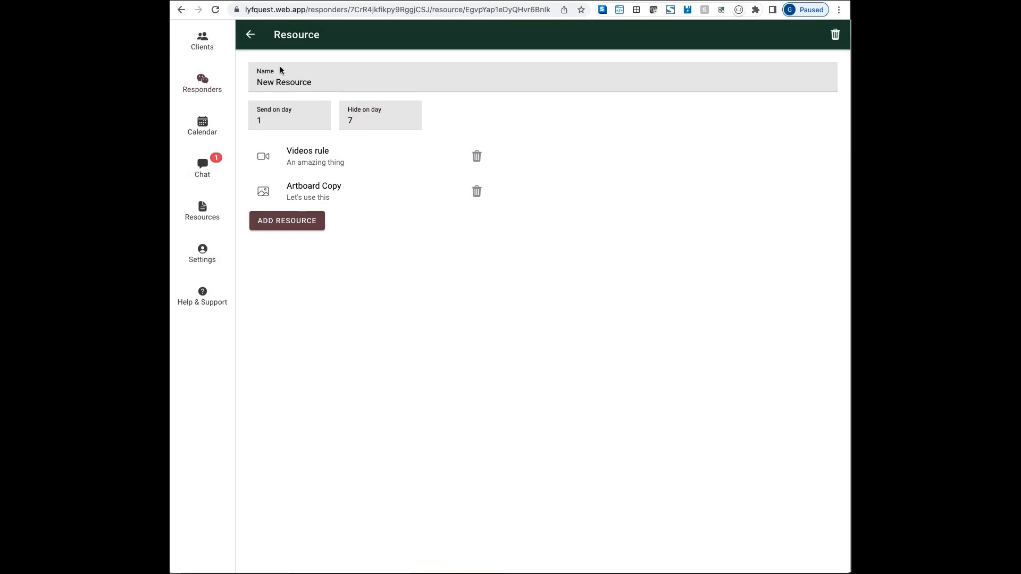
triple_click(297, 81)
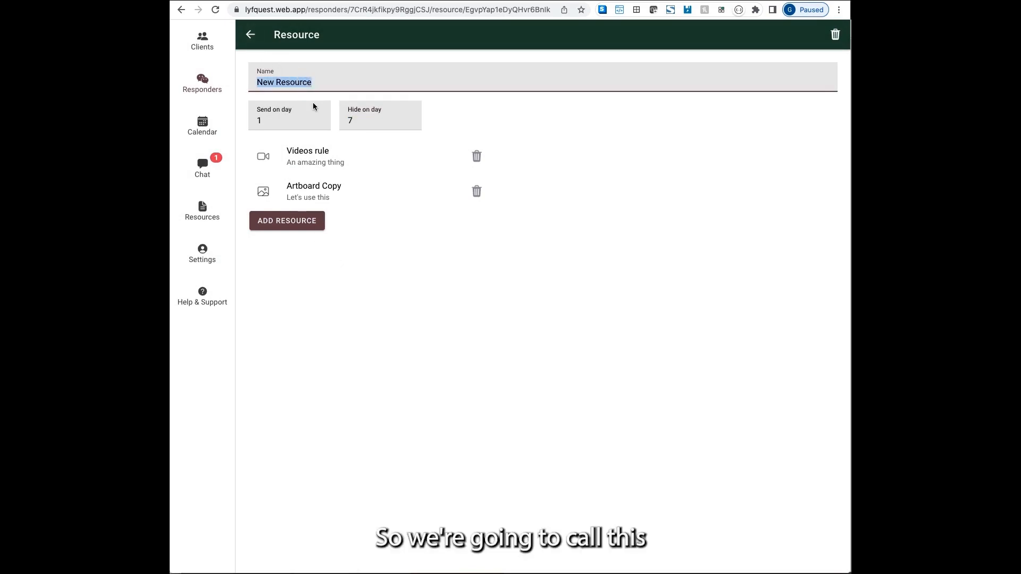
key("BackSpace")
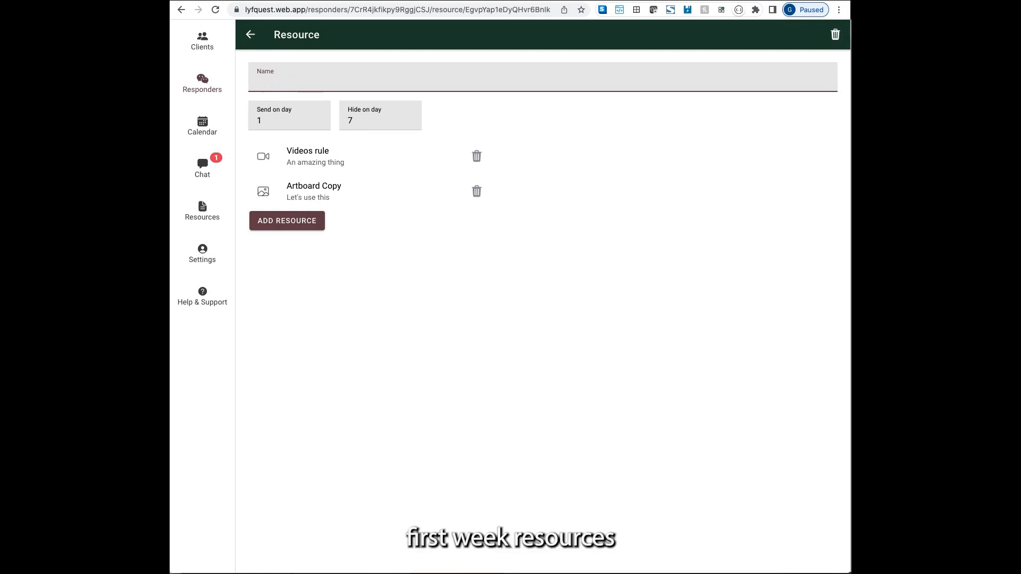
type("First week r")
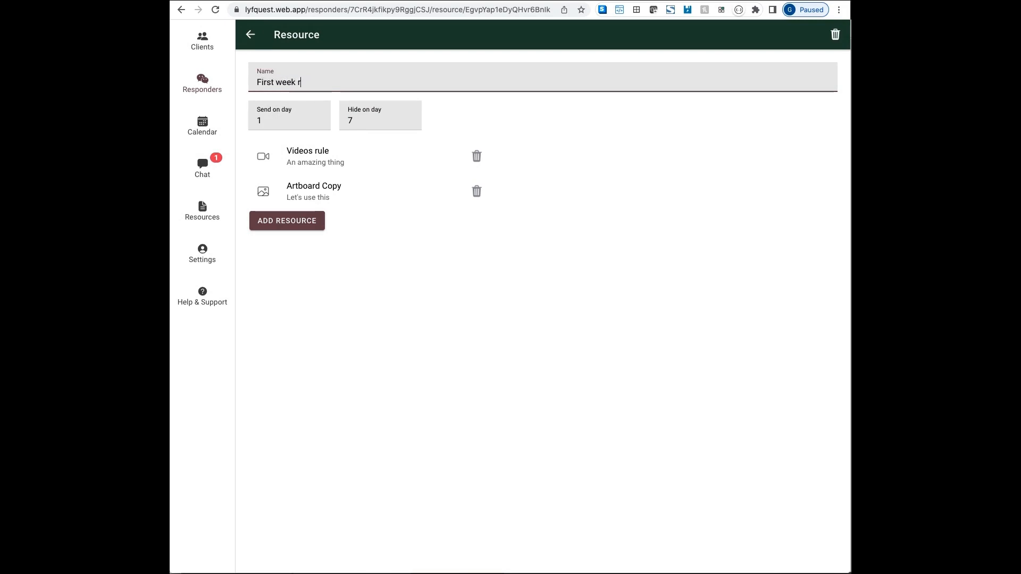
type("esources")
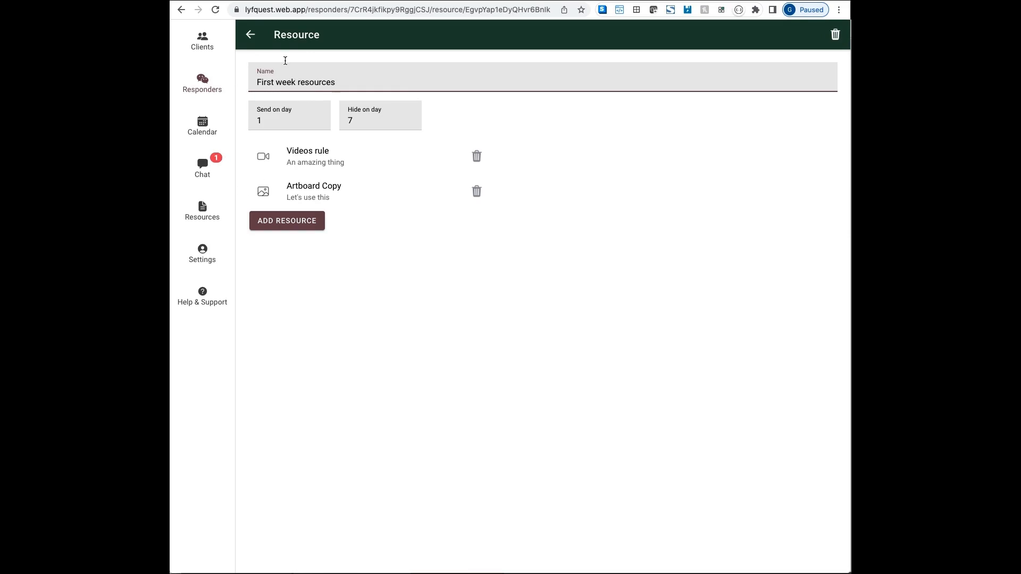
left_click(248, 47)
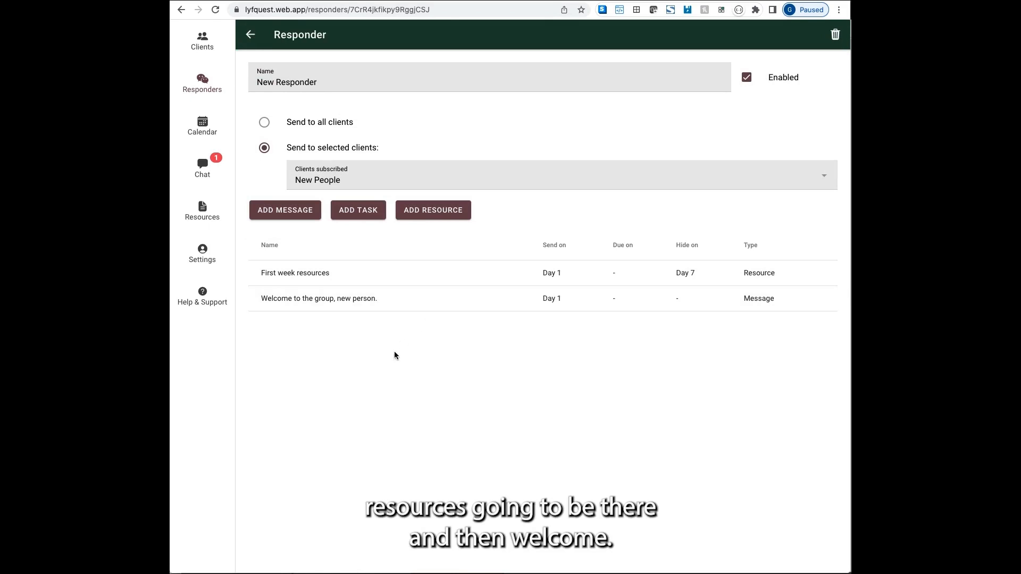
Attach the Videos rule video from the Teen Clients folder to the welcome message.
left_click(382, 299)
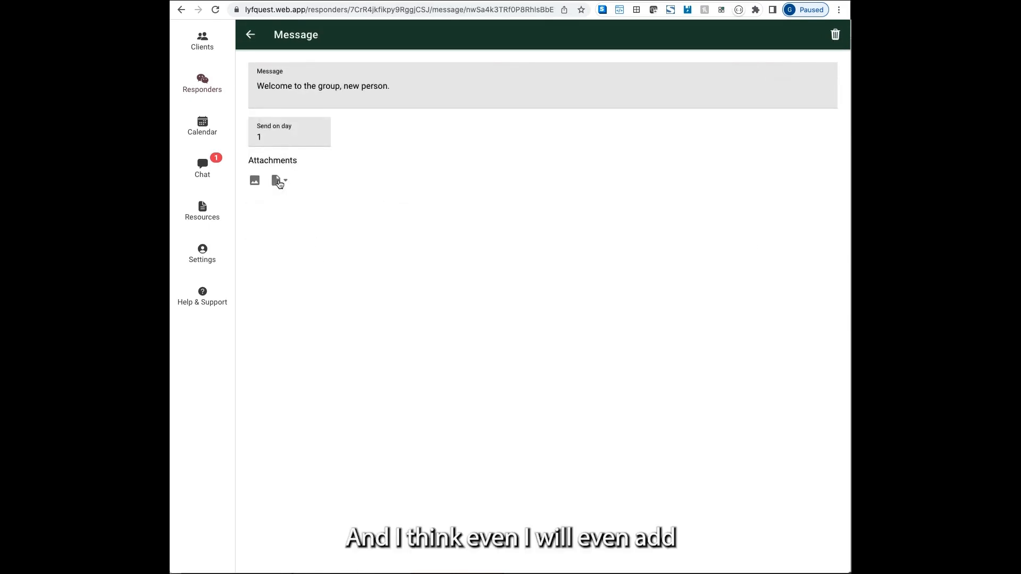
left_click(286, 186)
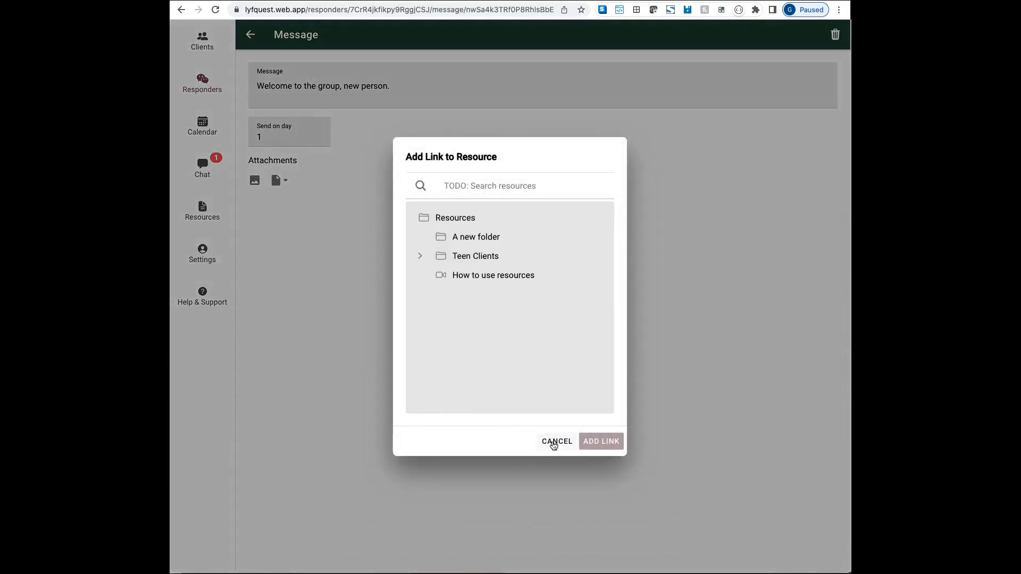
left_click(420, 256)
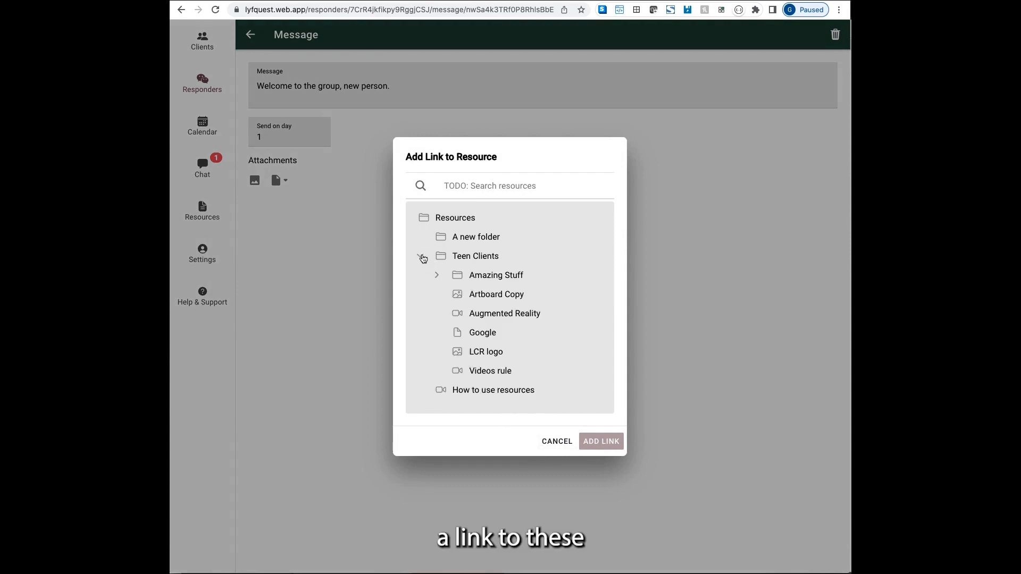
left_click(495, 371)
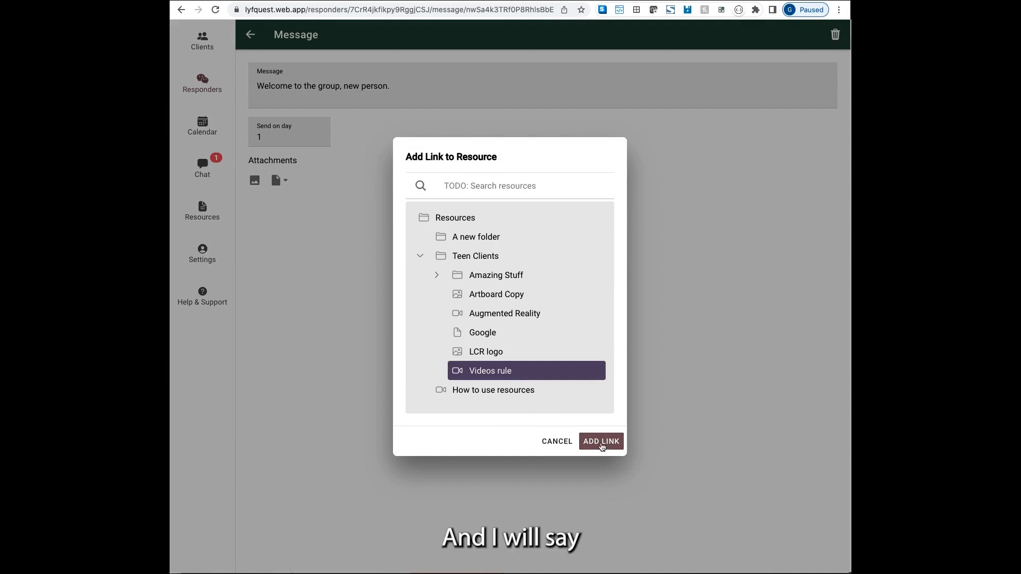
left_click(603, 441)
Append 'Check out this video.' to the welcome message text.
left_click(388, 86)
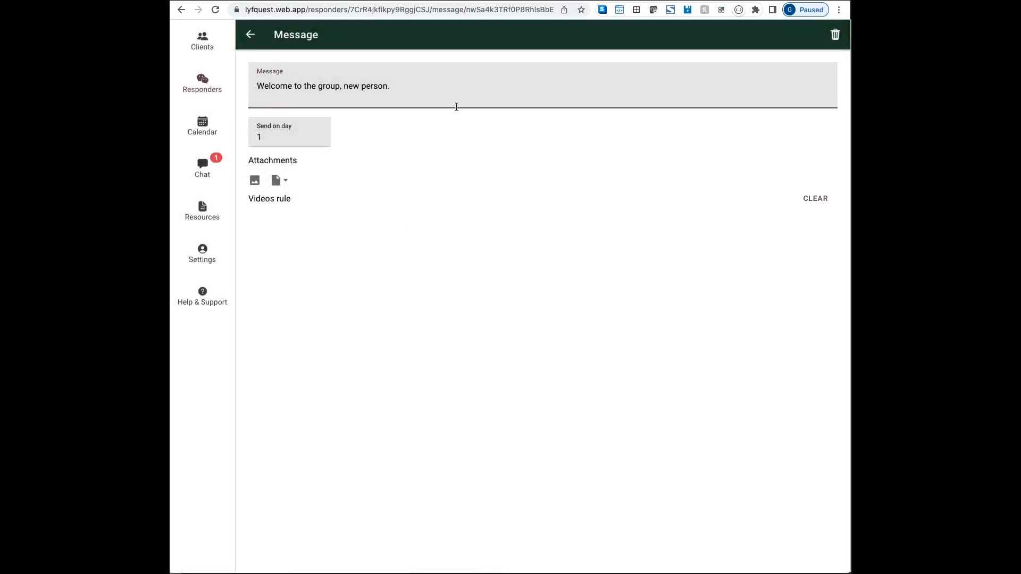
type("C")
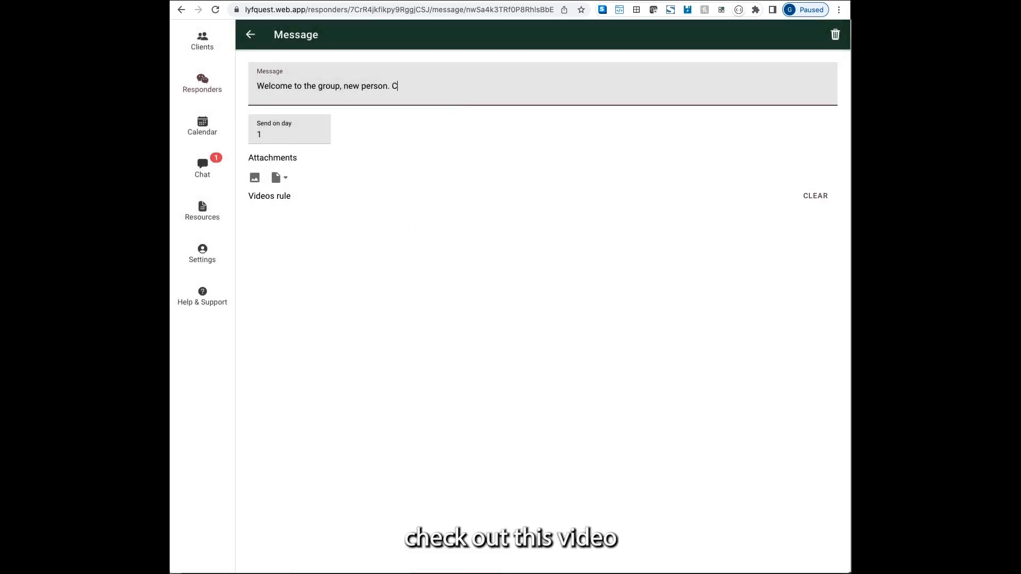
type("heck out th")
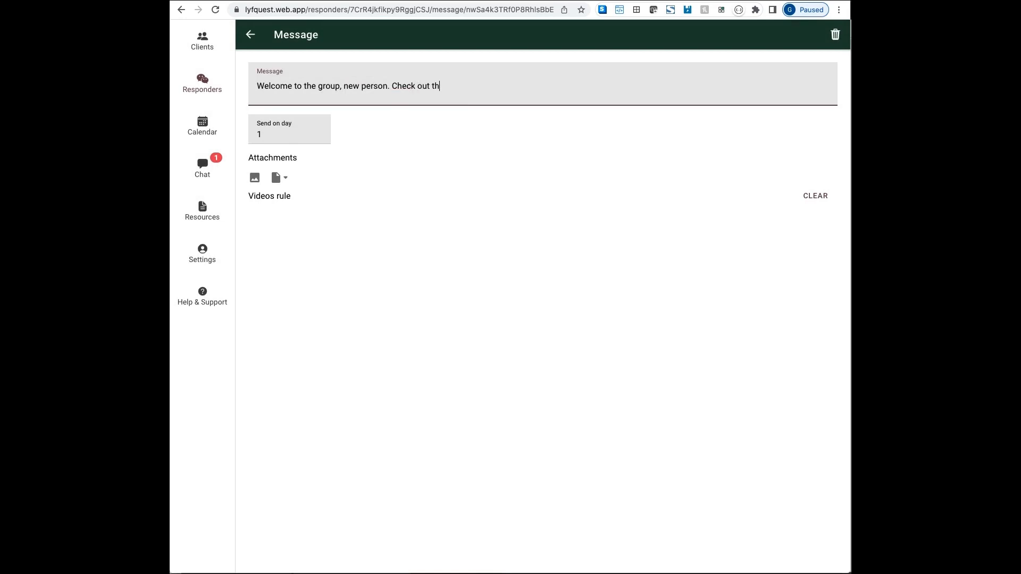
type("is video.")
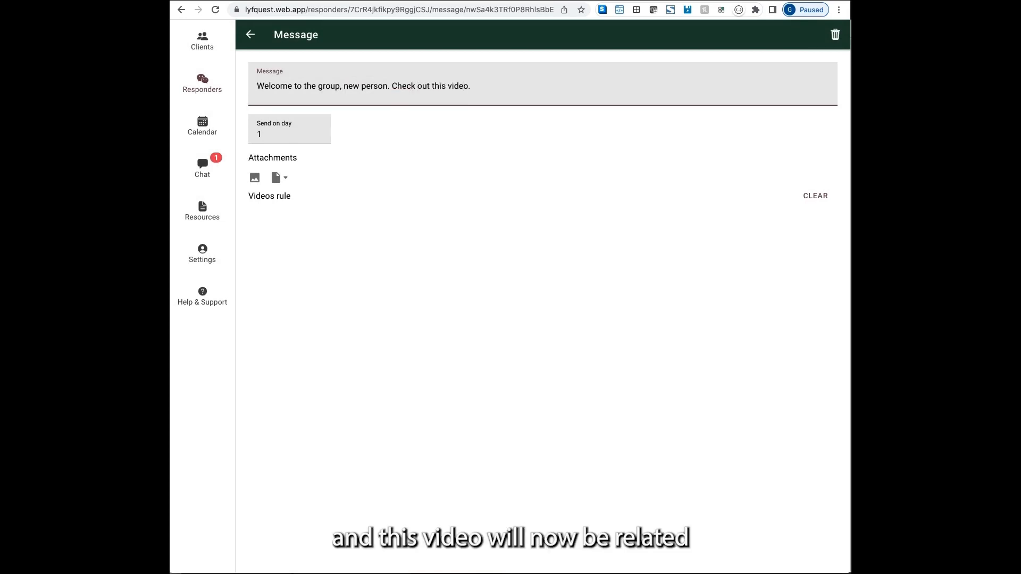
left_click(608, 235)
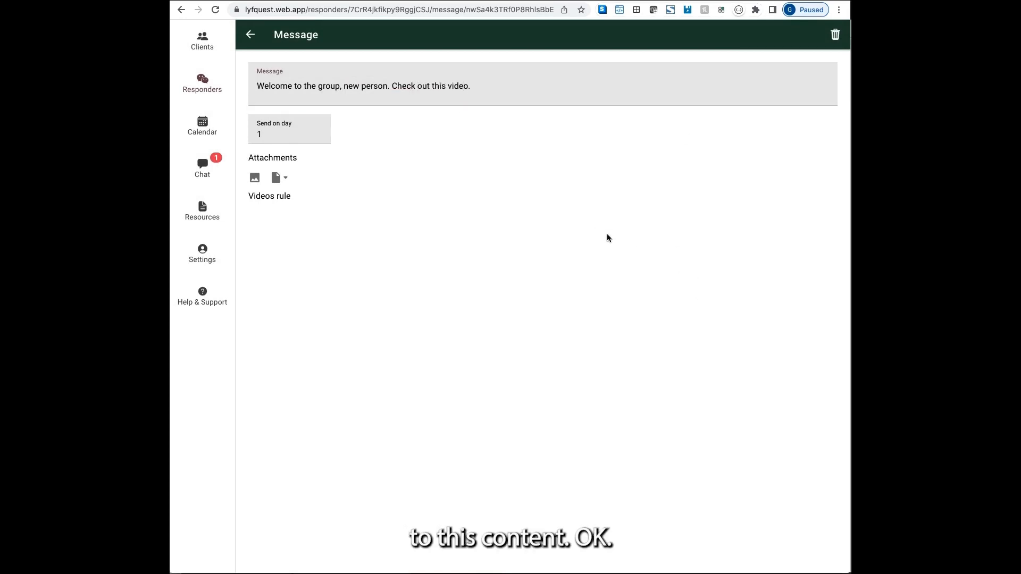
left_click(252, 36)
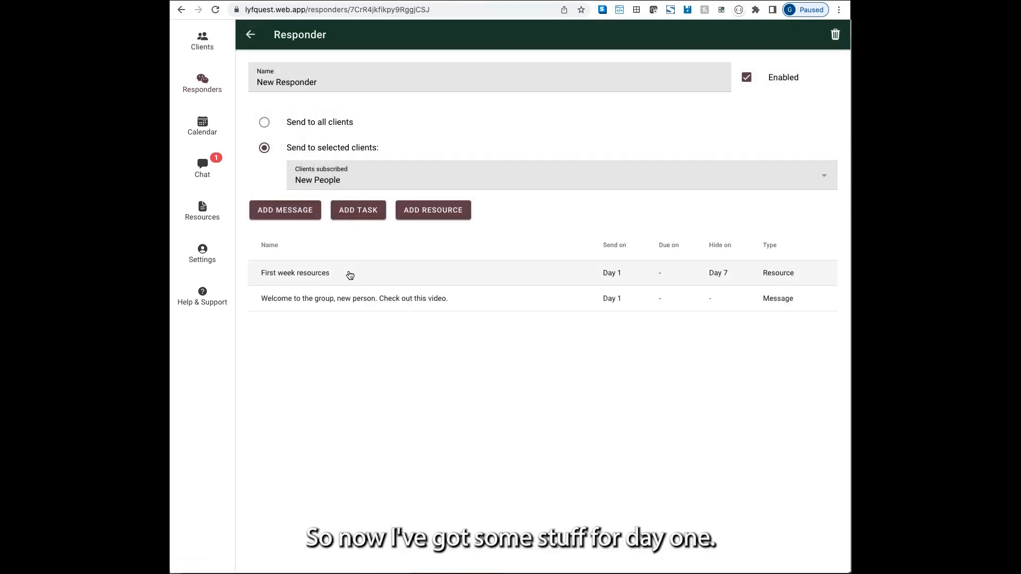
Add a task 'Do this right away' with questions 'How much do you like me?' and 'Really?'.
left_click(355, 217)
triple_click(301, 89)
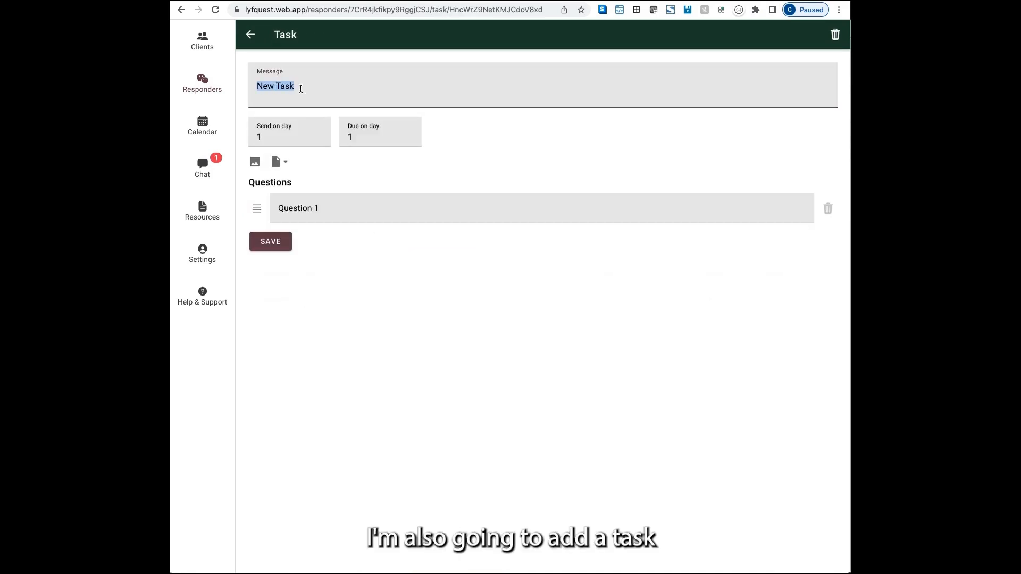
type("Do this right away")
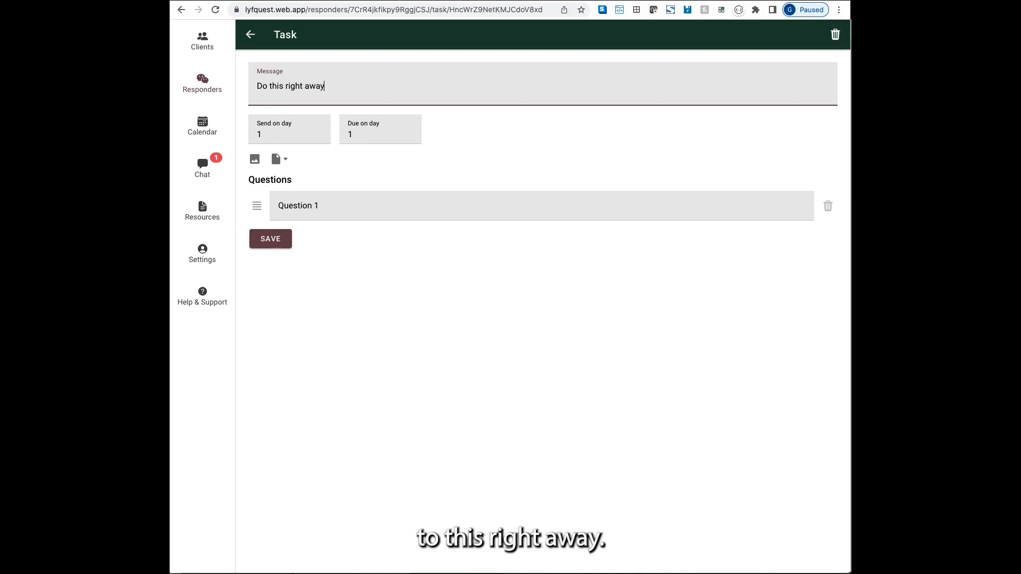
left_click(319, 201)
type("Ho")
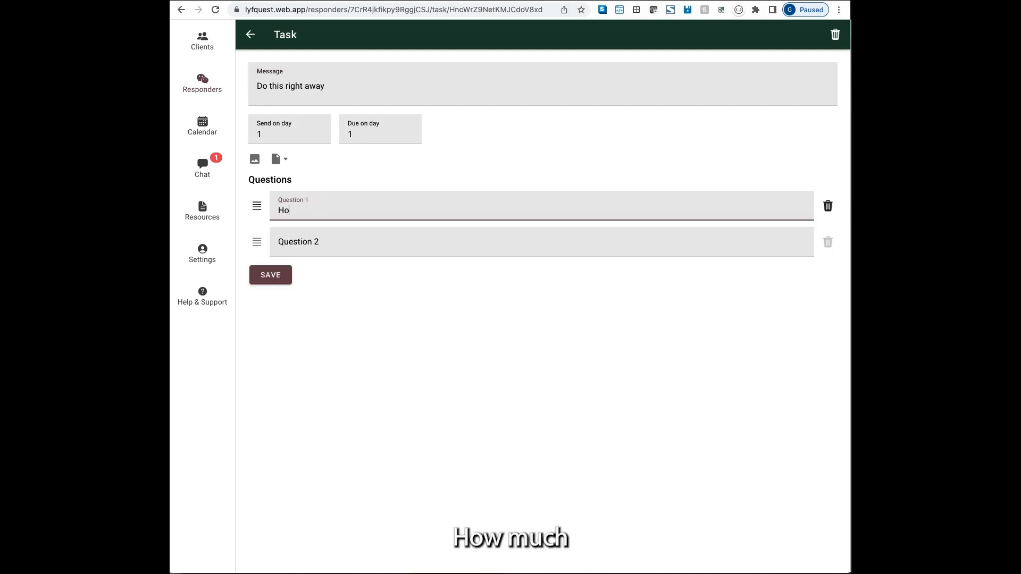
type("w much do ")
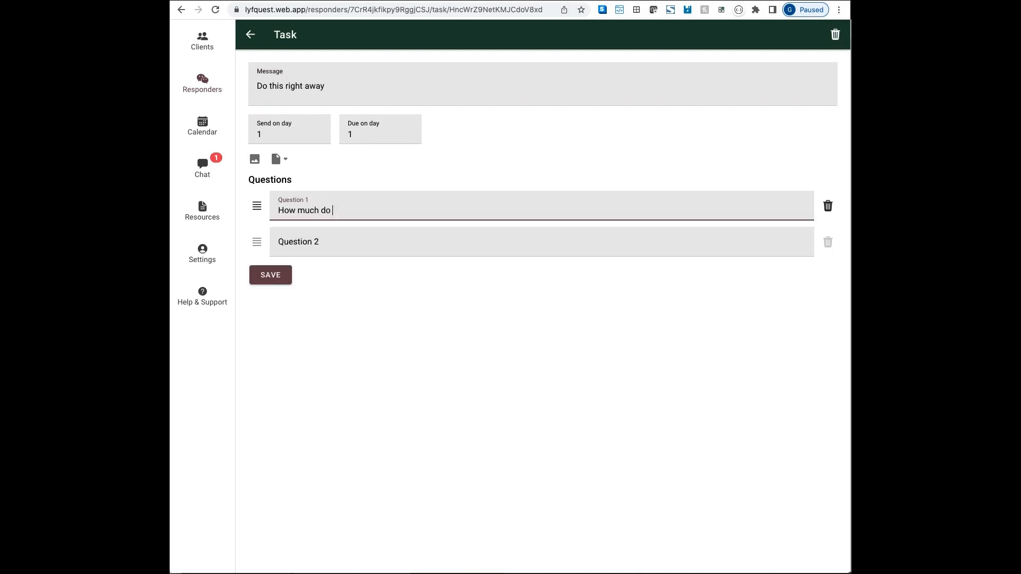
type("you like me")
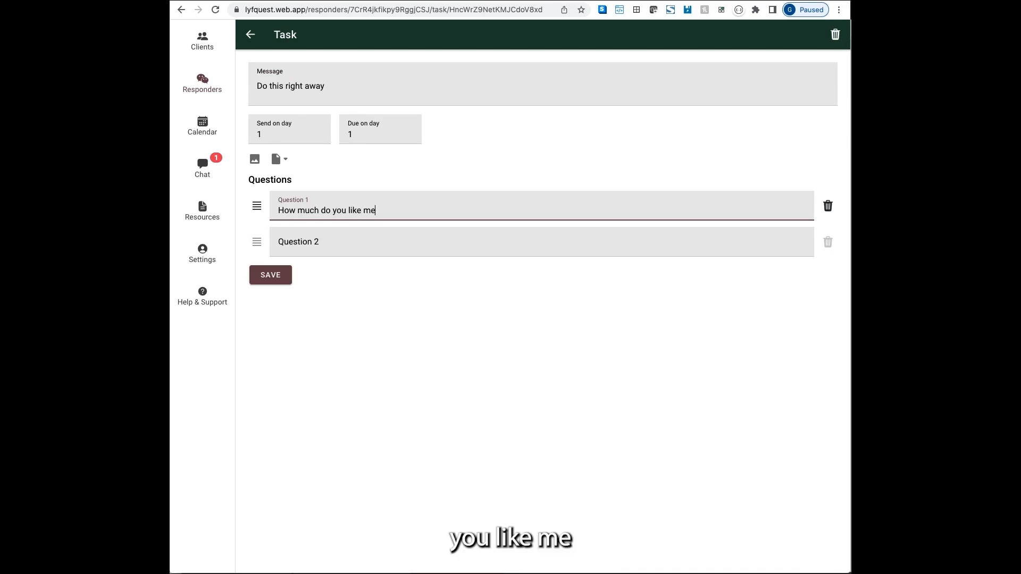
type("?")
key("Tab")
key("Tab")
type("Rea")
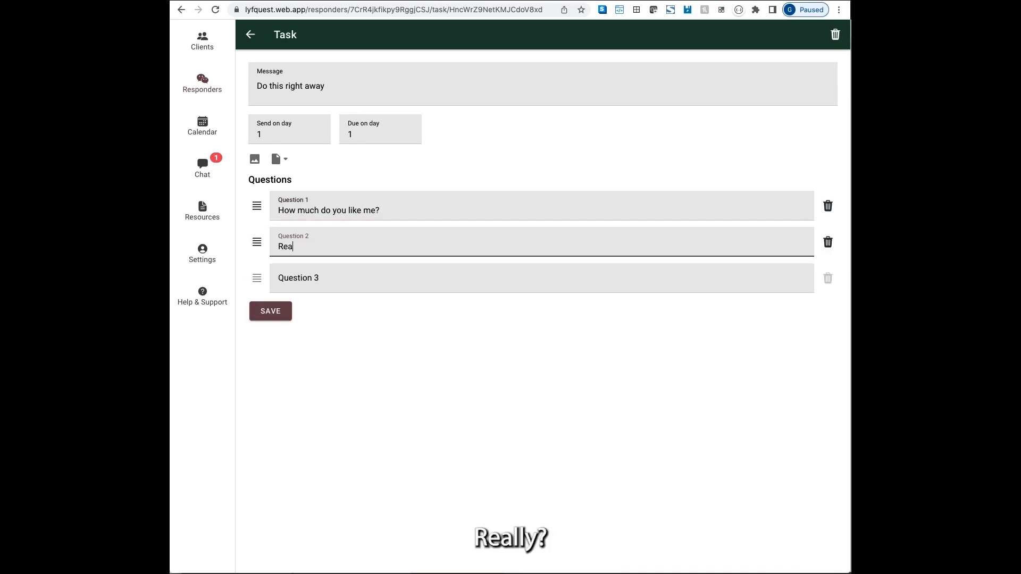
type("lly?")
left_click(375, 131)
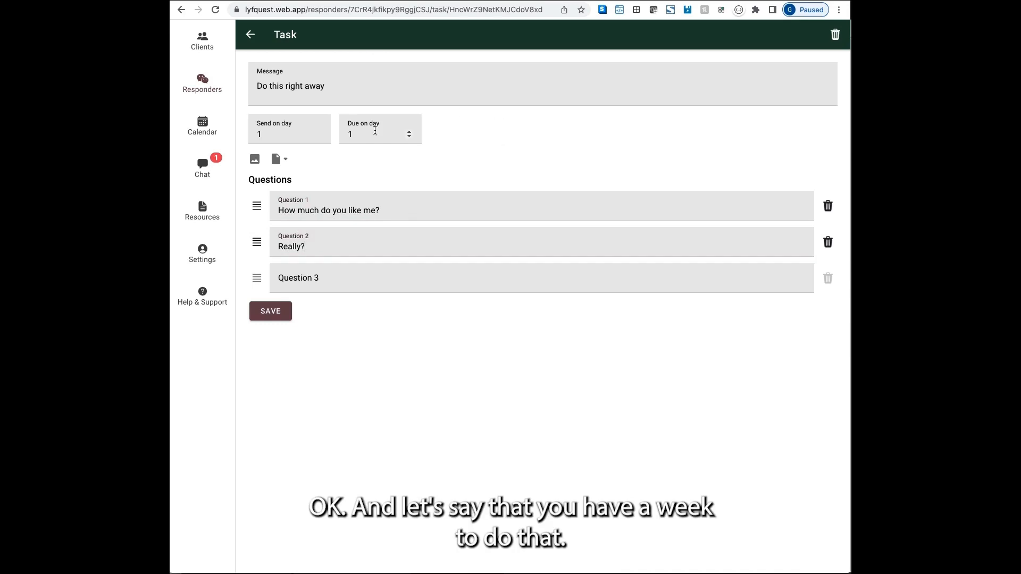
Set the task's due day to 7 and save it.
left_click_drag(359, 138, 319, 132)
type("7")
left_click(472, 330)
left_click(287, 312)
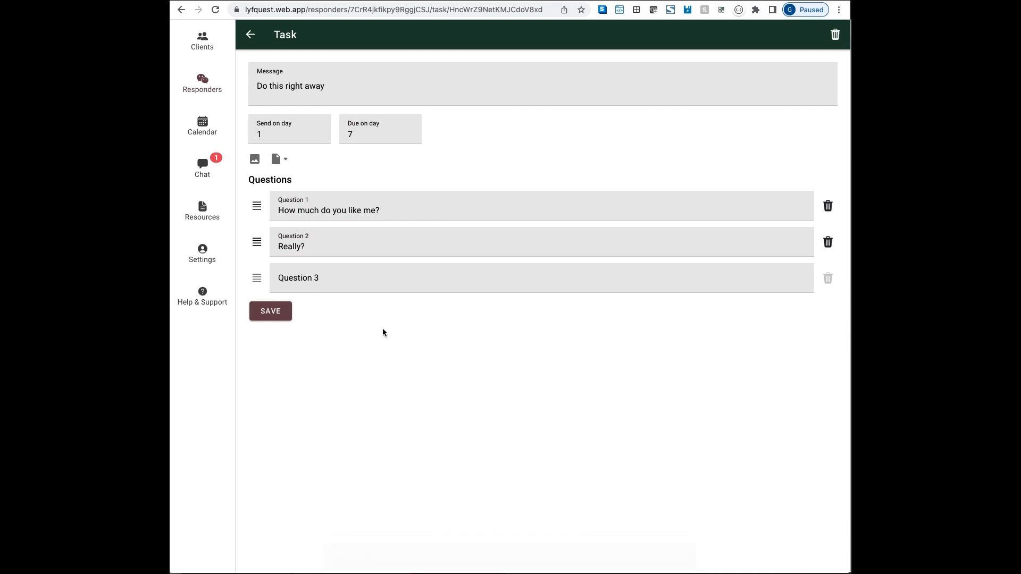
left_click(251, 35)
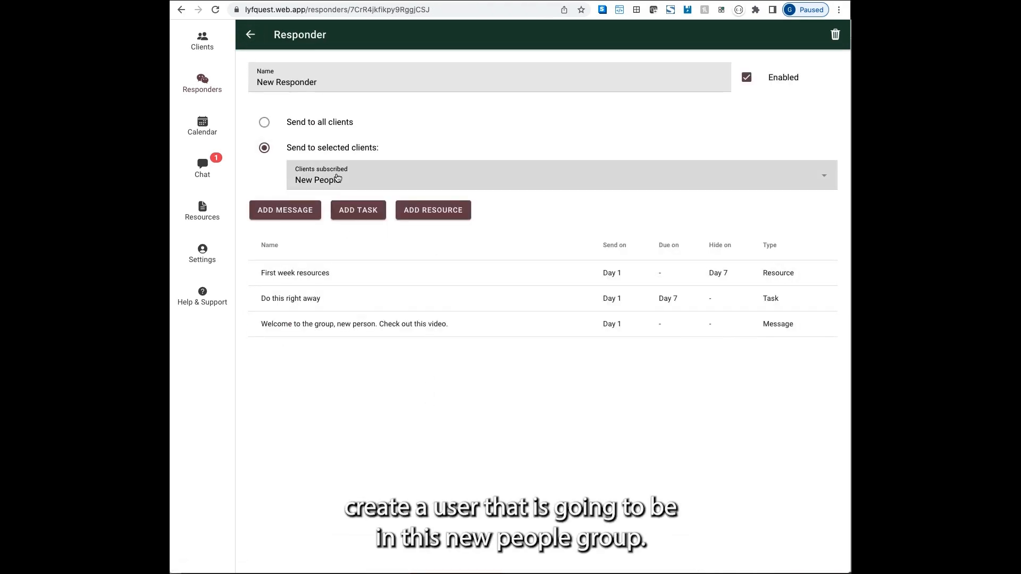
Start a new client, entering an example client's name and e-mail address.
left_click(209, 52)
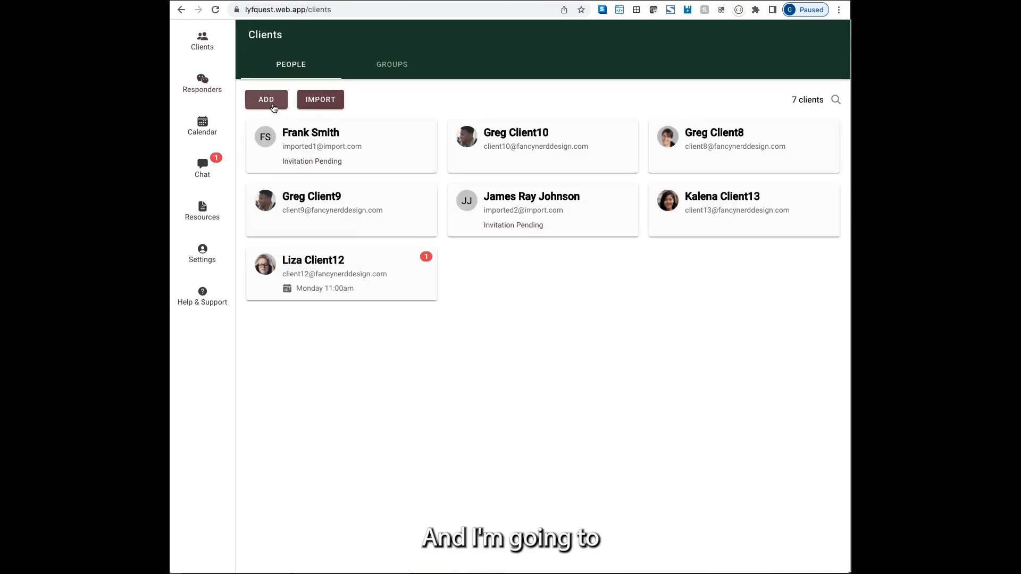
left_click(269, 103)
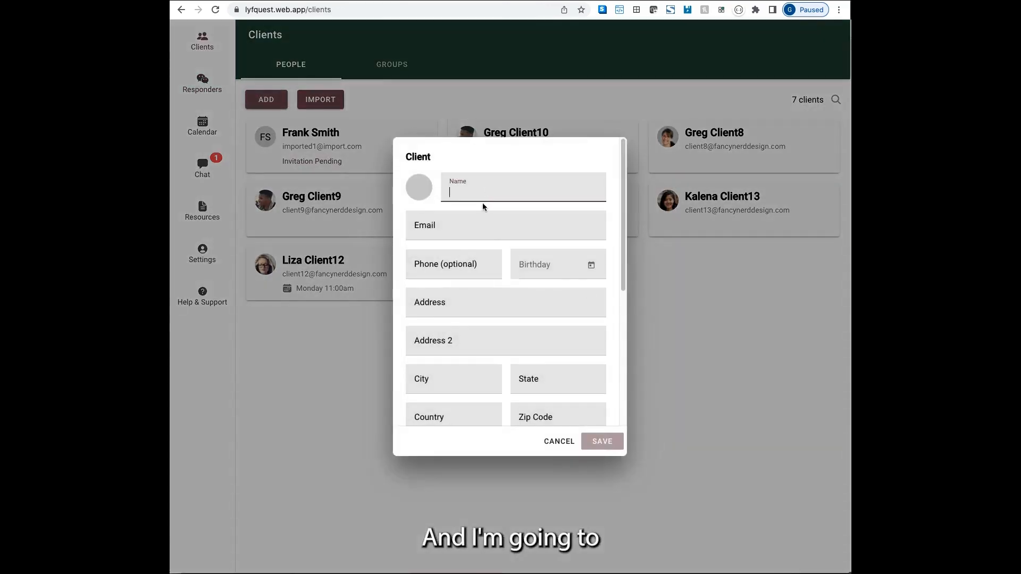
type("Client Example 1")
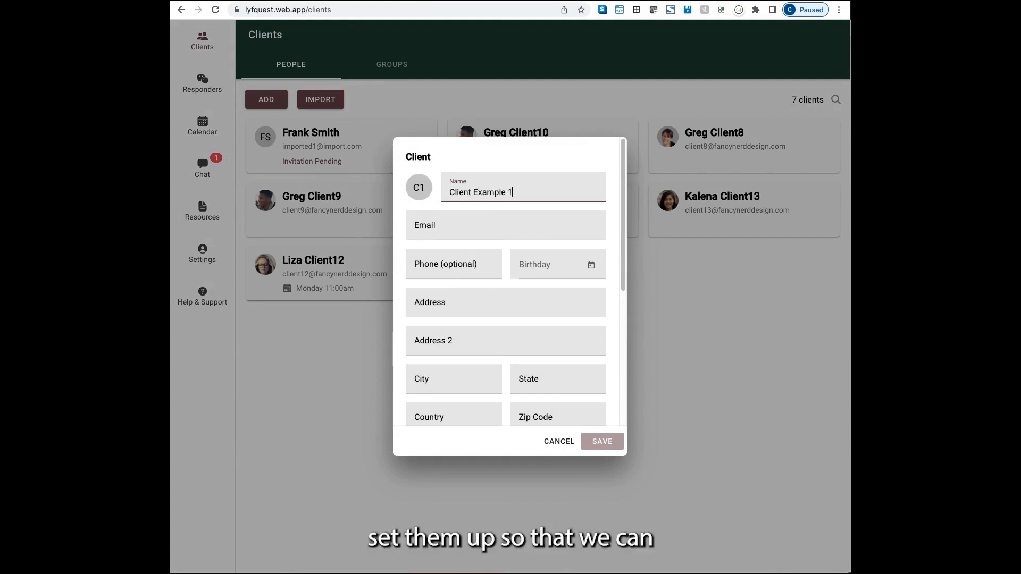
key("Tab")
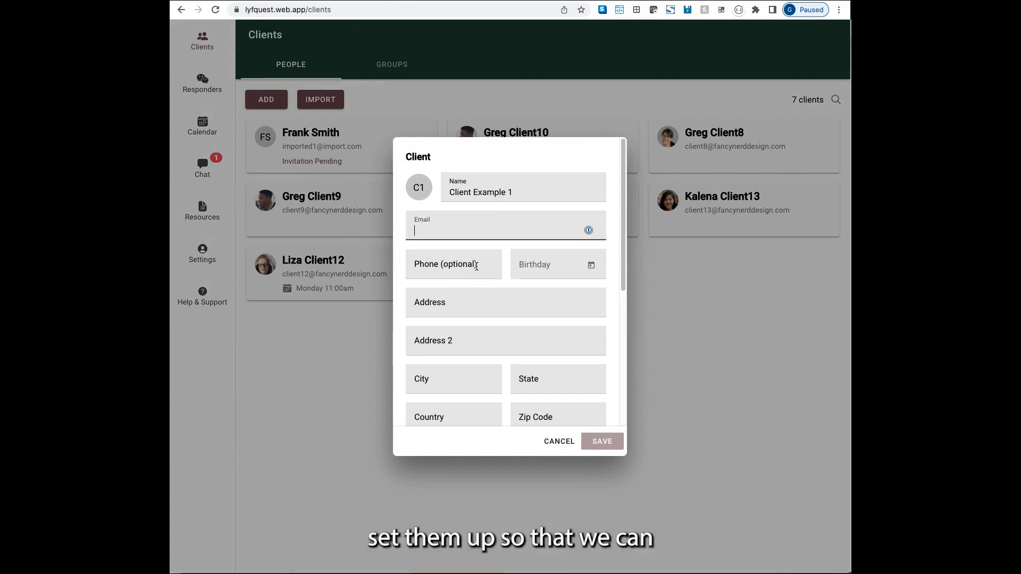
type("client1")
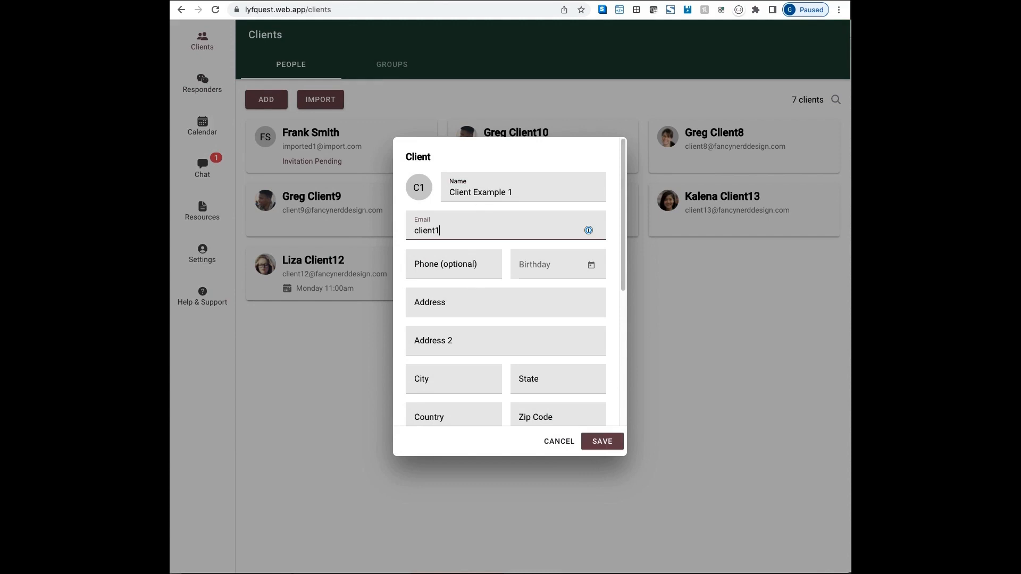
type("@example.")
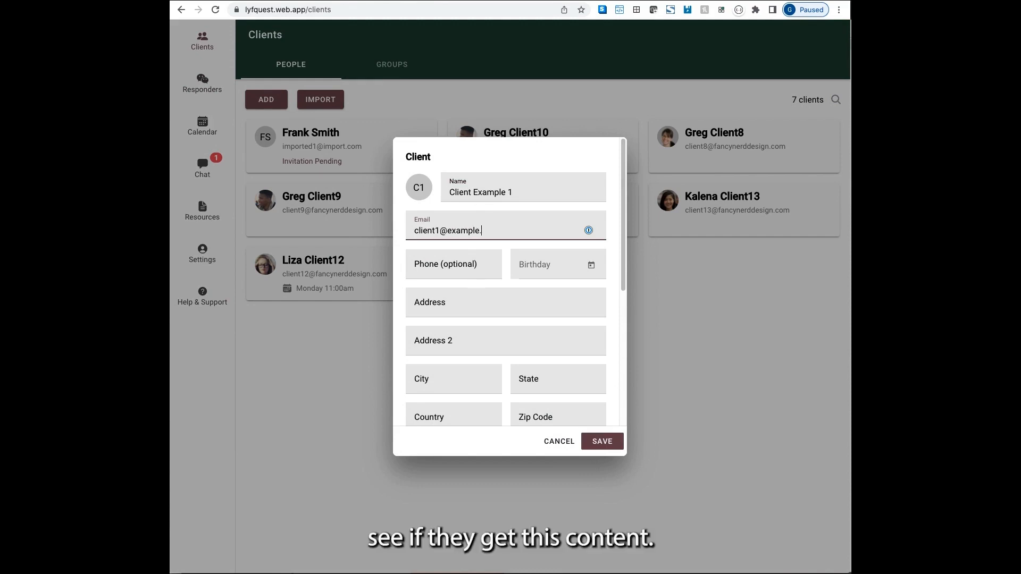
type("com")
key("Tab")
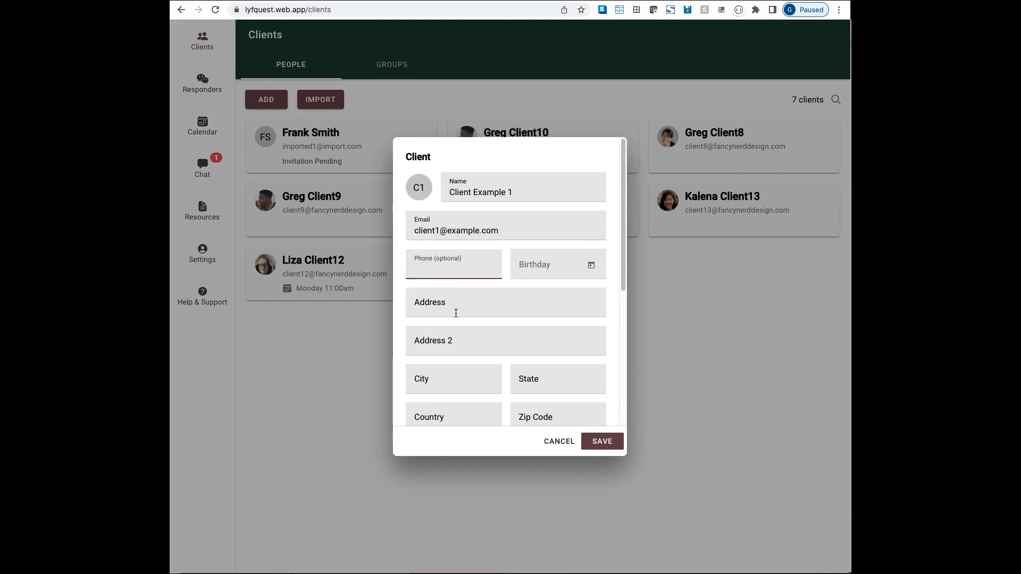
Put the client in New People, turn off the invitation e-mail, save, and open their page.
scroll(456, 313, "down", 5)
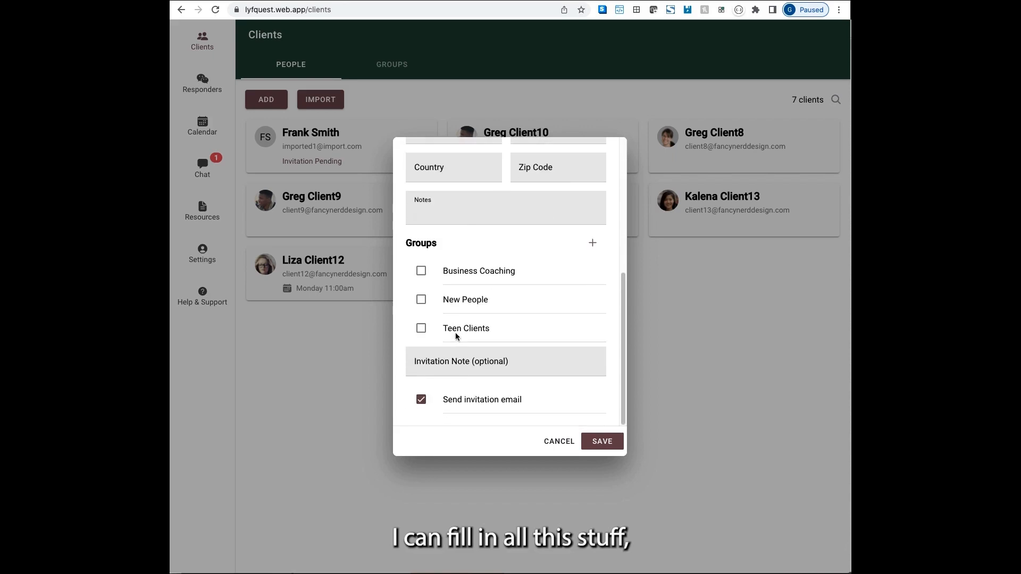
left_click(422, 299)
left_click(455, 367)
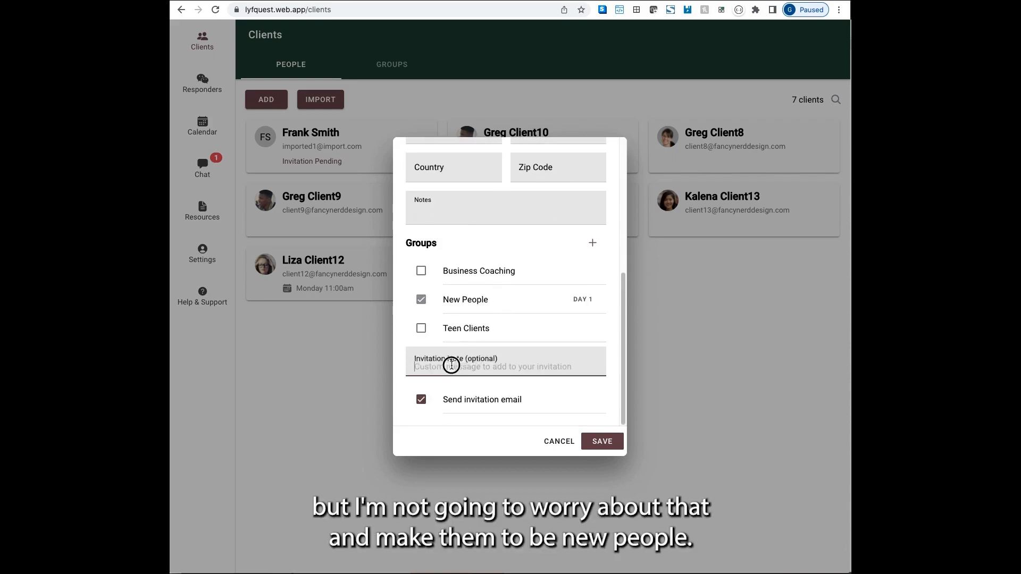
left_click(421, 399)
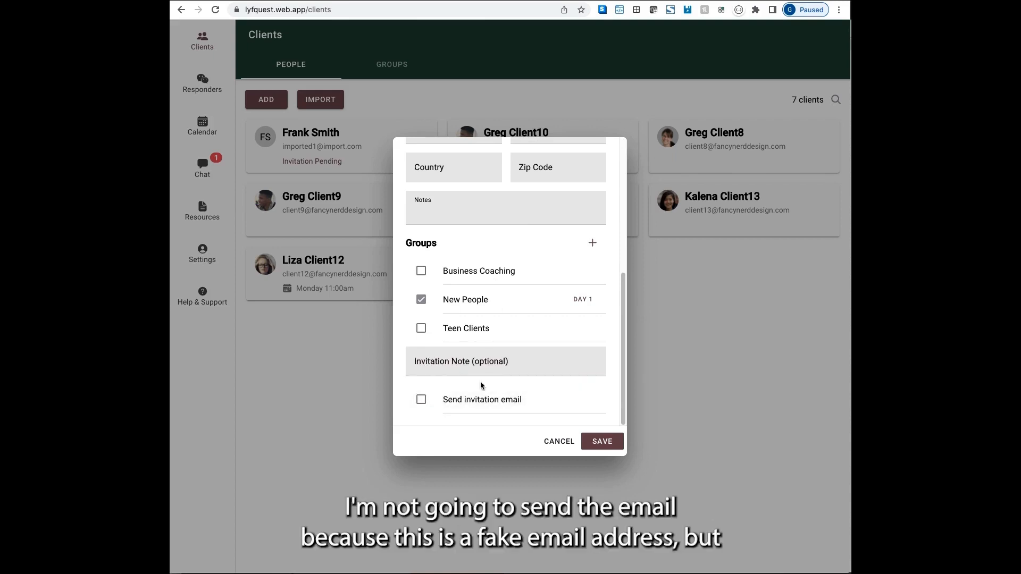
scroll(499, 379, "up", 10)
triple_click(503, 230)
key("super+c")
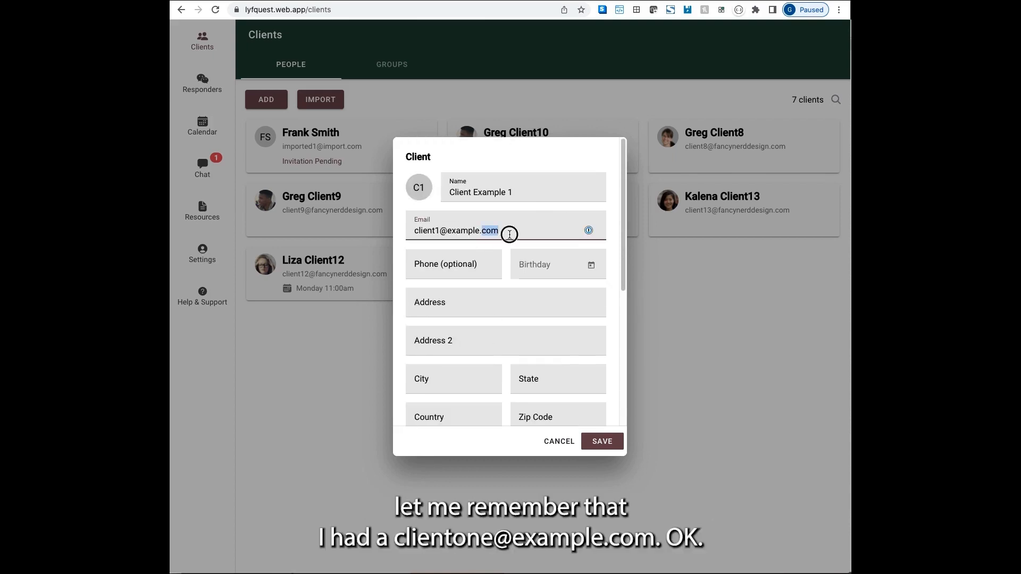
left_click(597, 447)
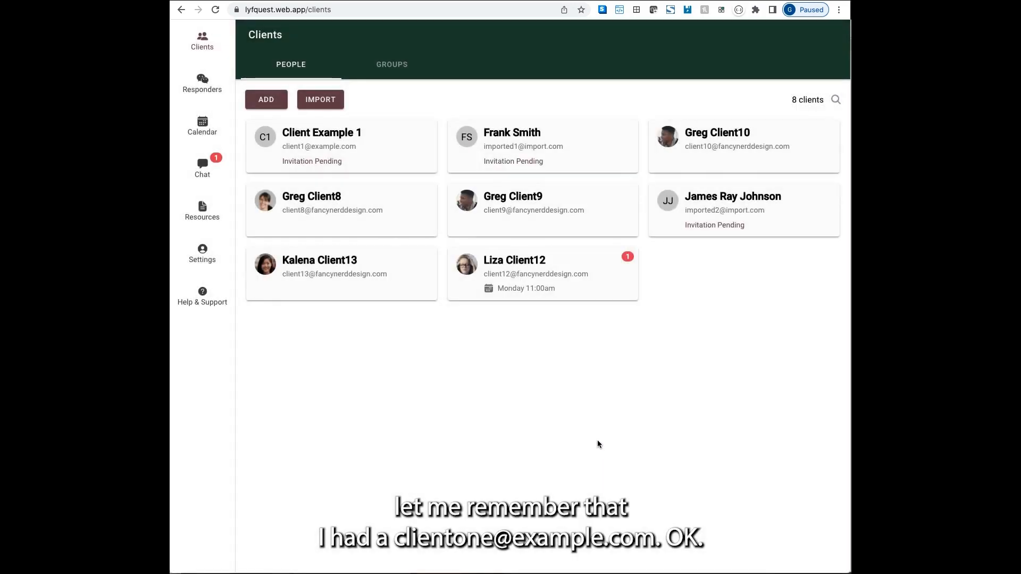
left_click(391, 153)
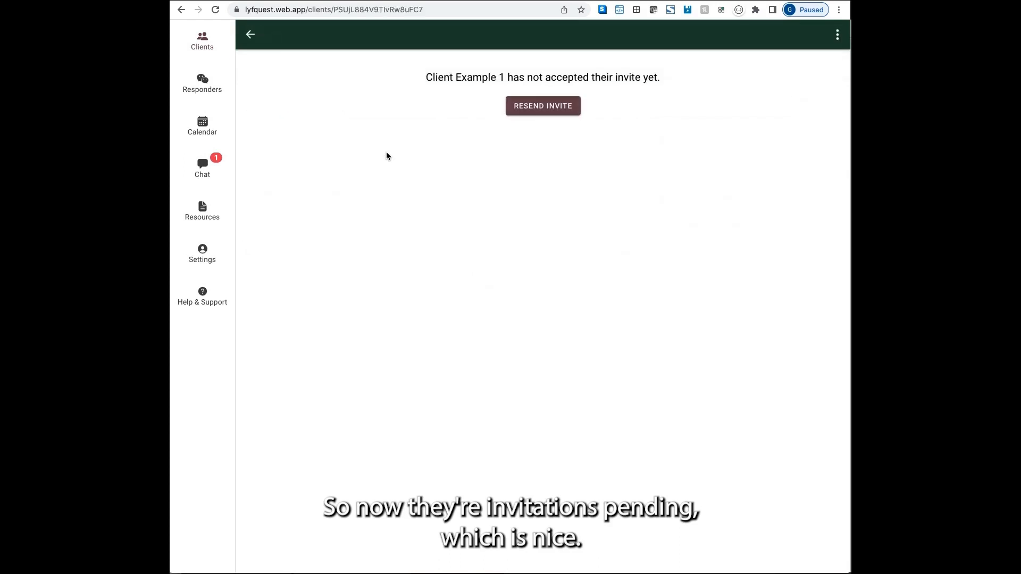
In the mobile preview, log in with the new client's e-mail and accept the coach's invitation.
left_click(251, 34)
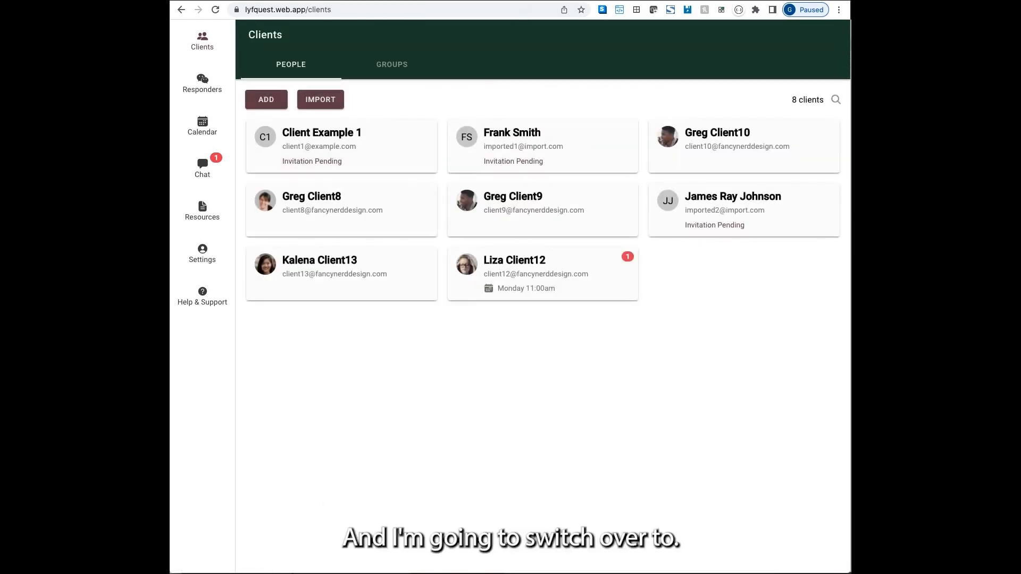
key("super+grave")
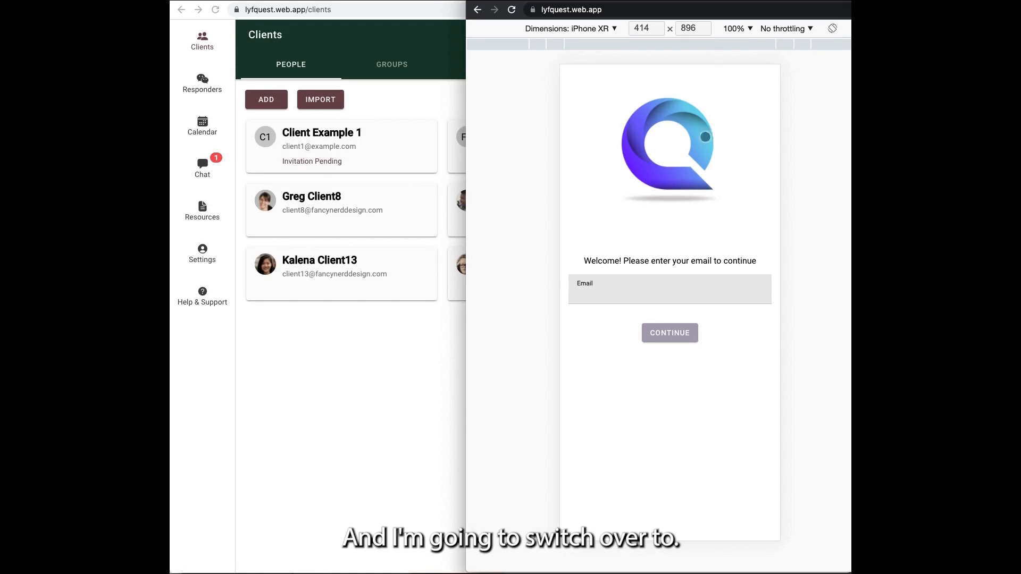
left_click(650, 290)
key("super+v")
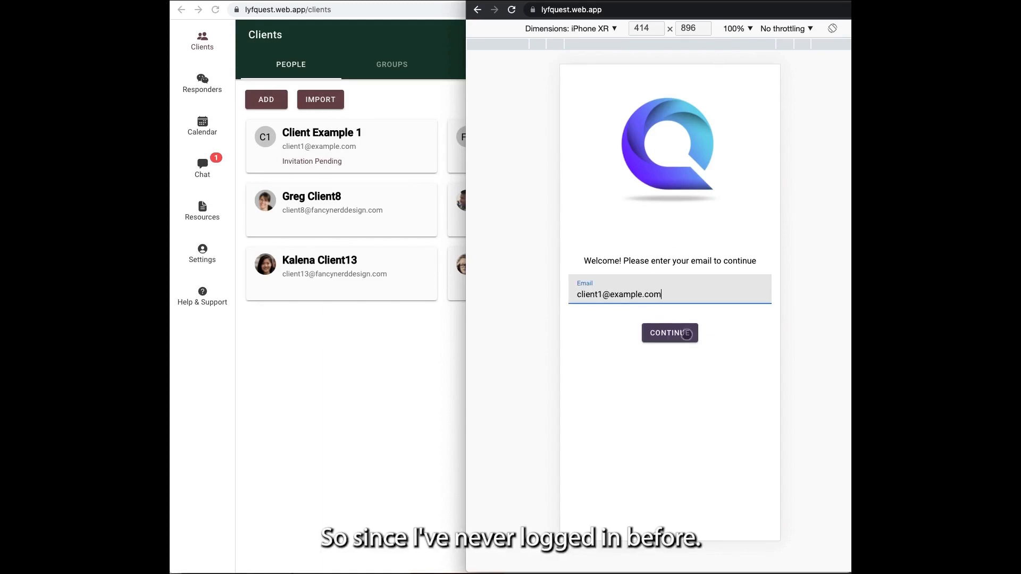
left_click(681, 336)
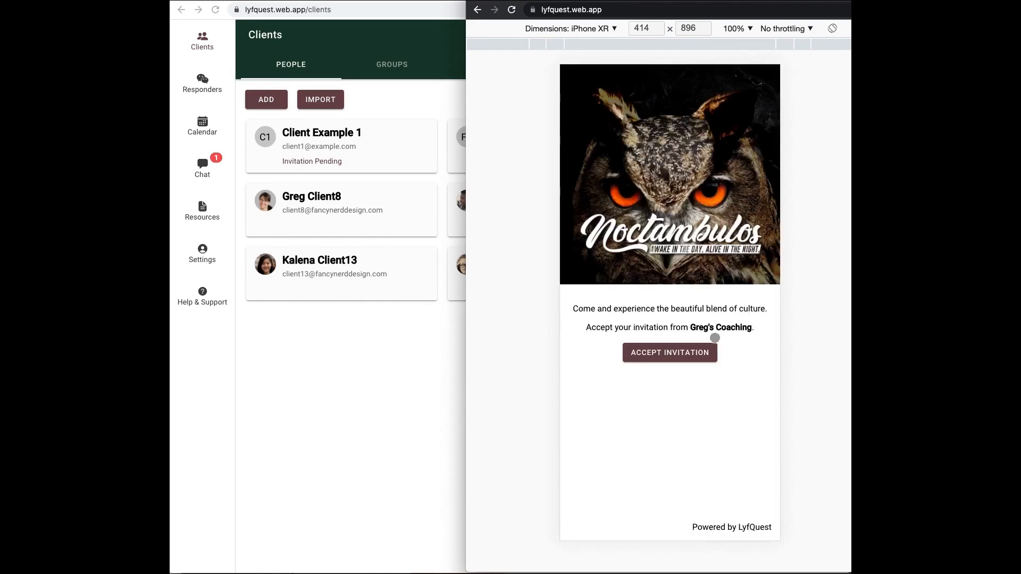
left_click(665, 353)
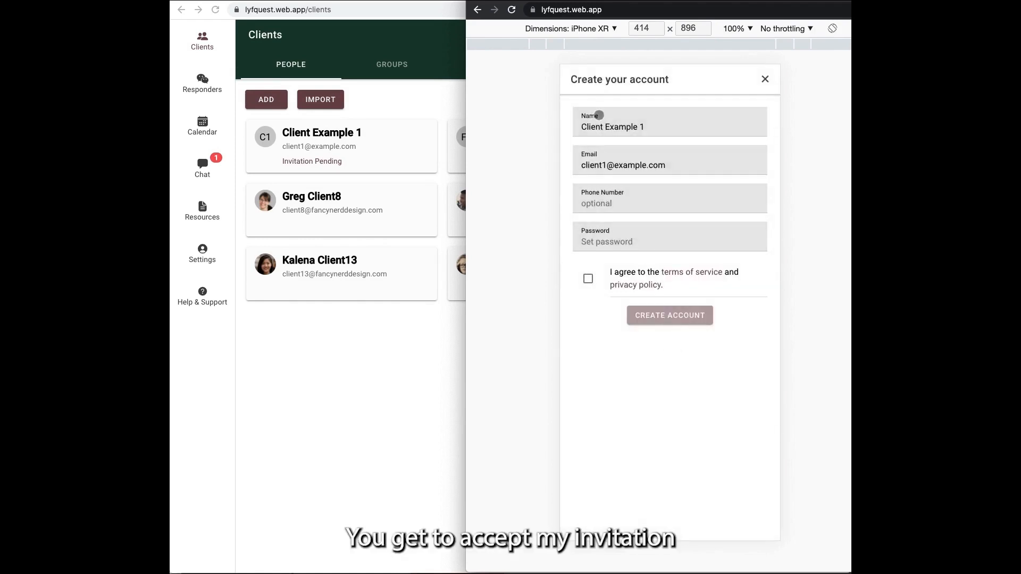
Set the account password, agree to the terms, and create the client account.
left_click(616, 205)
left_click(619, 243)
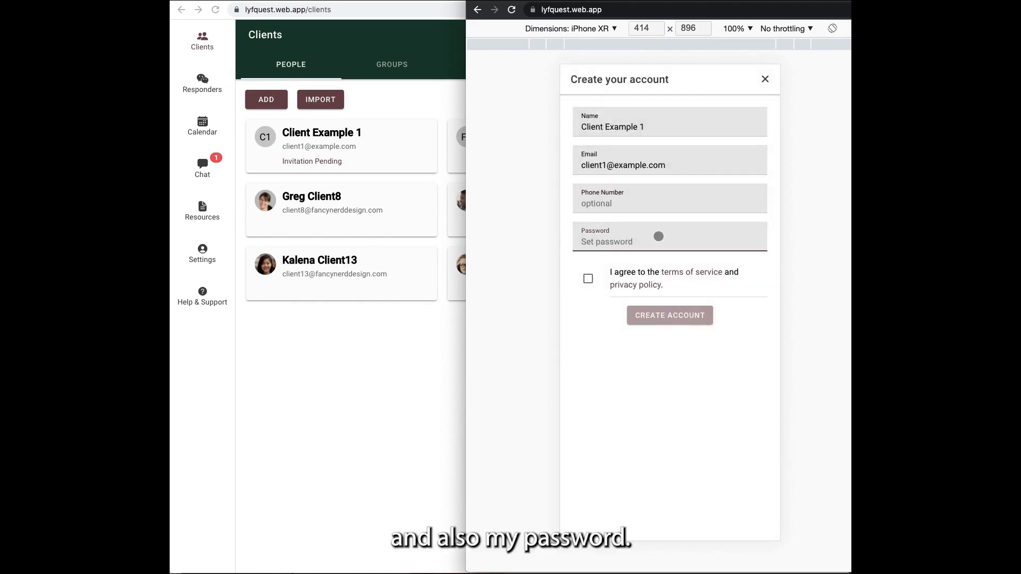
type("password")
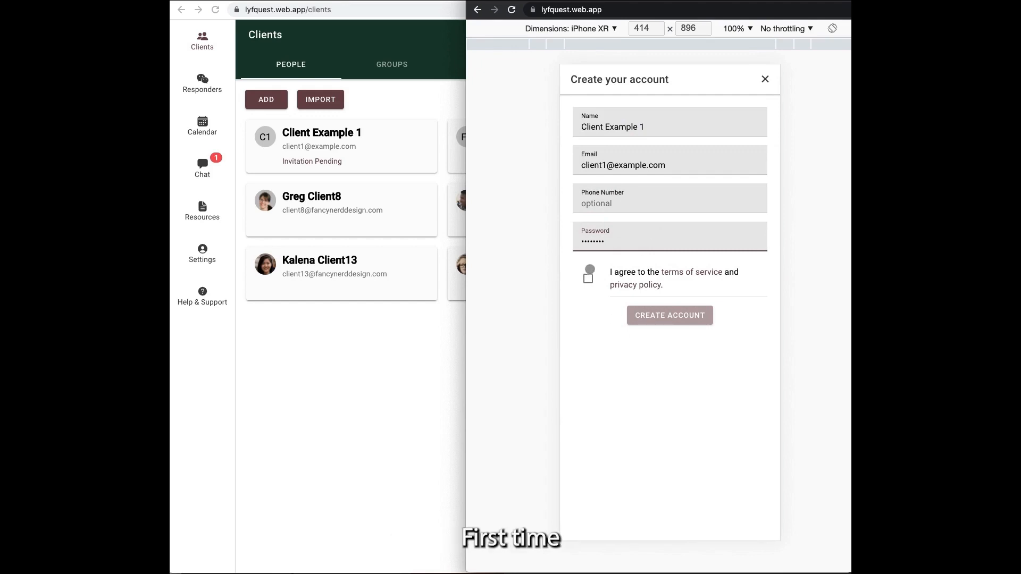
left_click(588, 279)
left_click(650, 318)
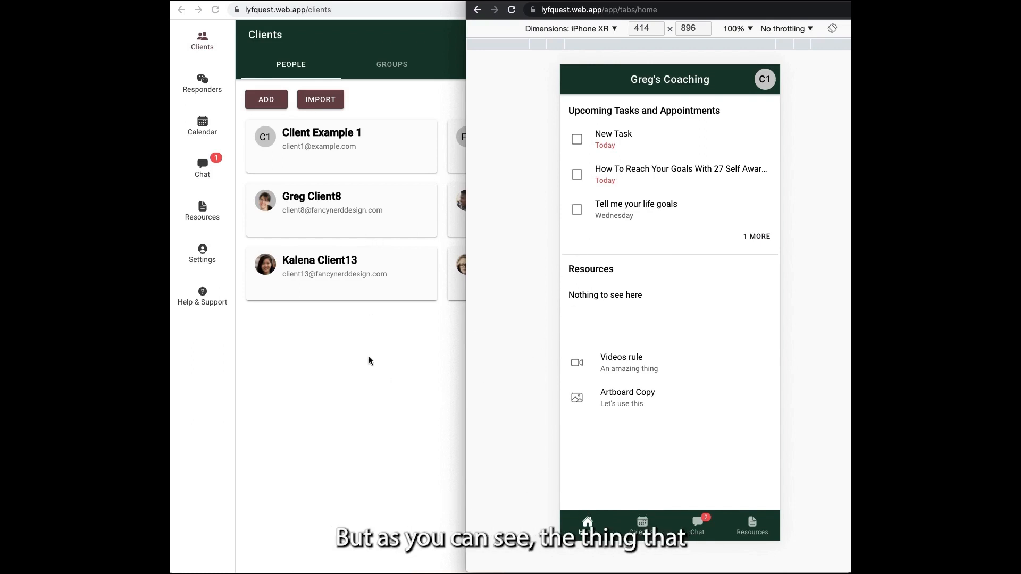
On the coach side, open the New Responder from the Responders list to review its items.
left_click(392, 341)
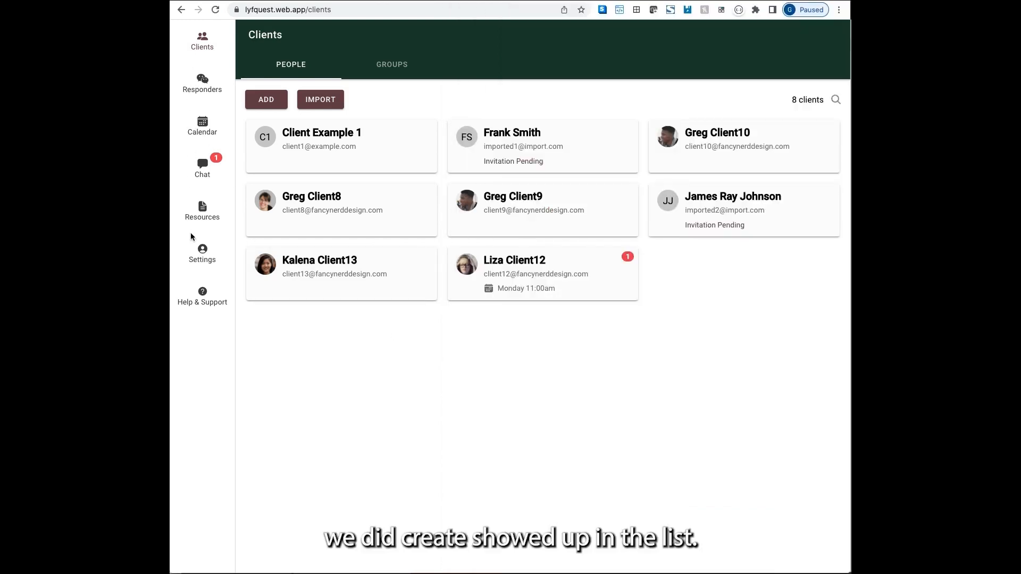
left_click(206, 81)
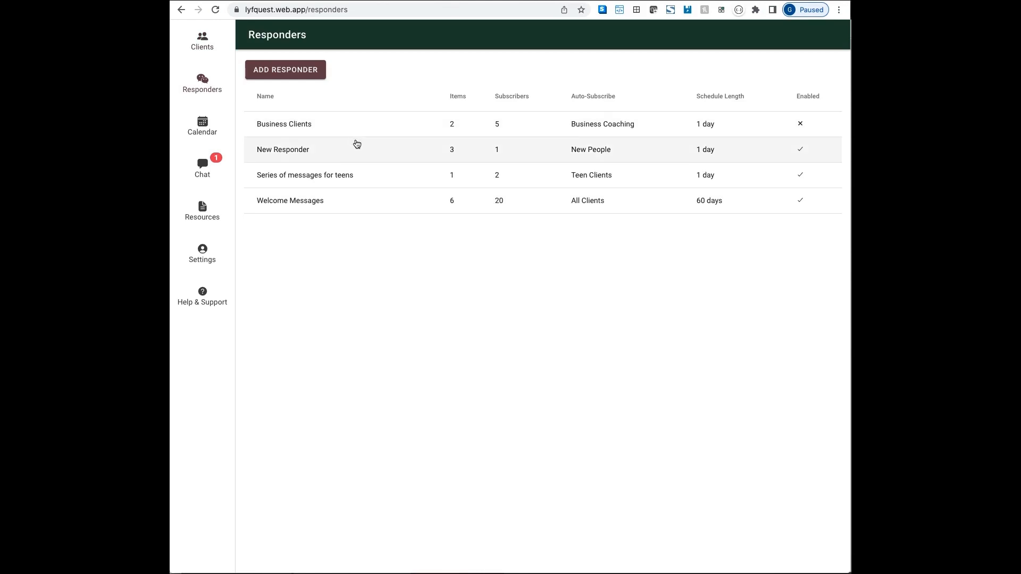
left_click(356, 144)
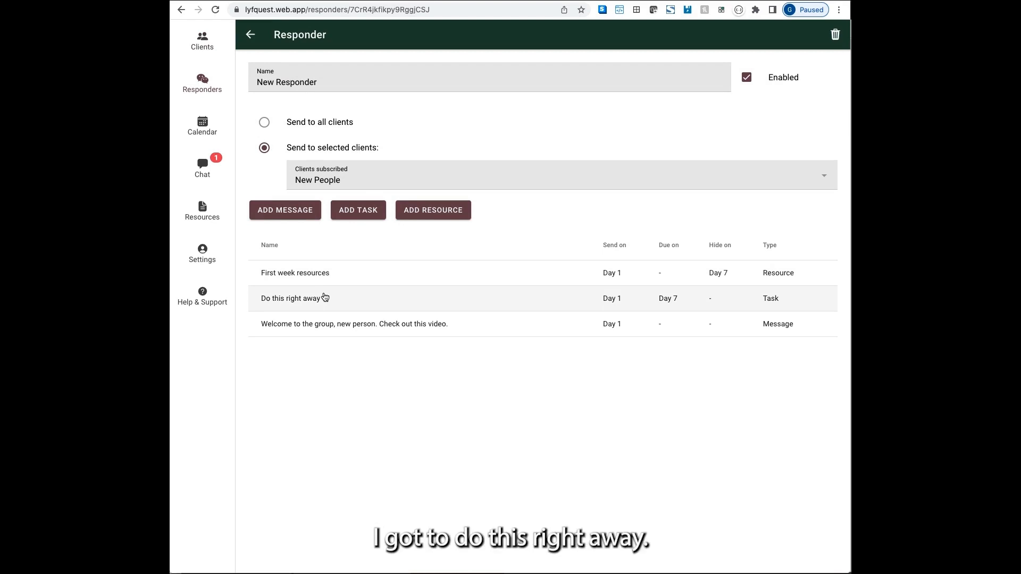
key("super+grave")
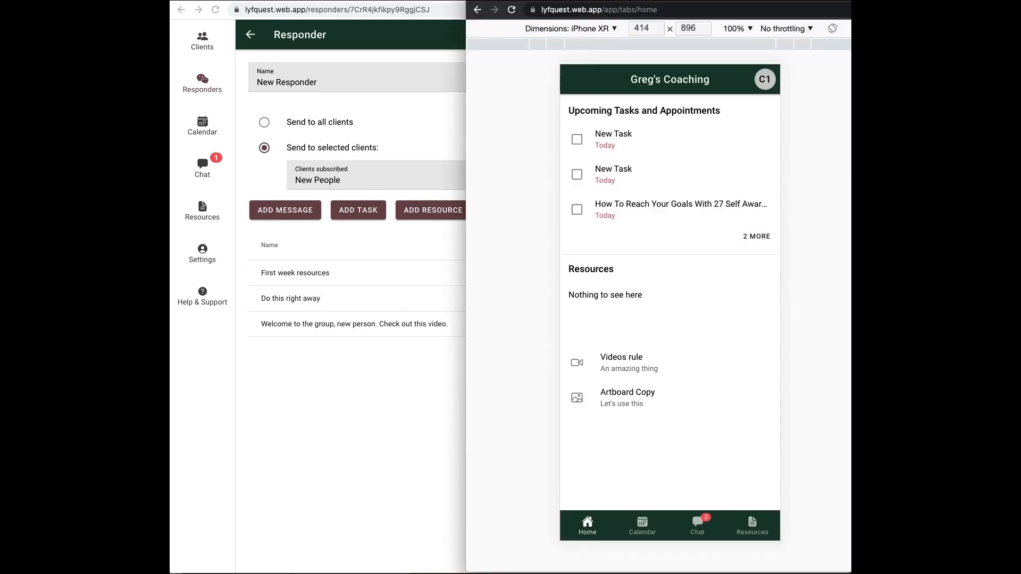
Check the client's calendar for the 'Do this right away' task, then view the welcome message in chat.
left_click(764, 237)
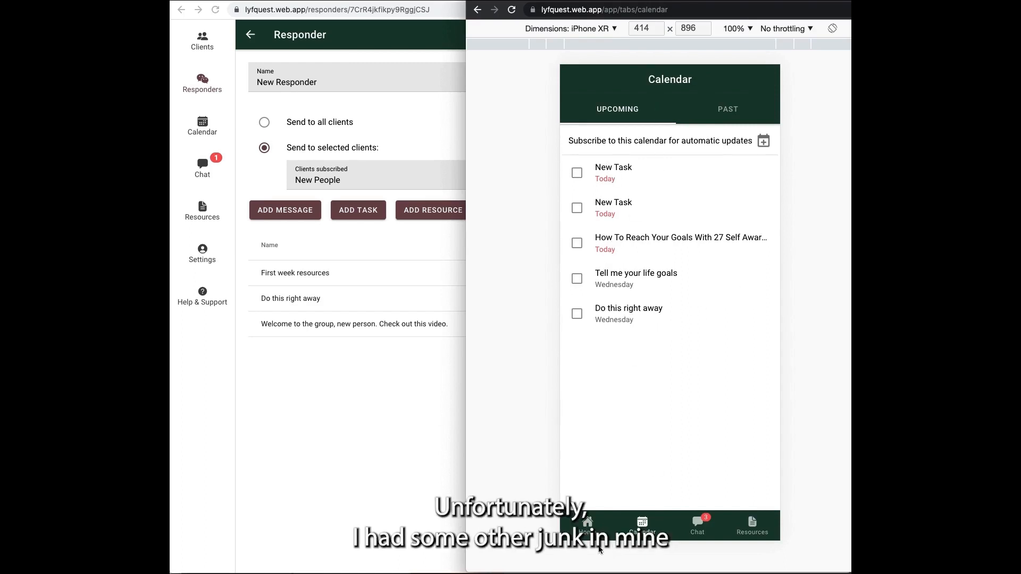
left_click(696, 522)
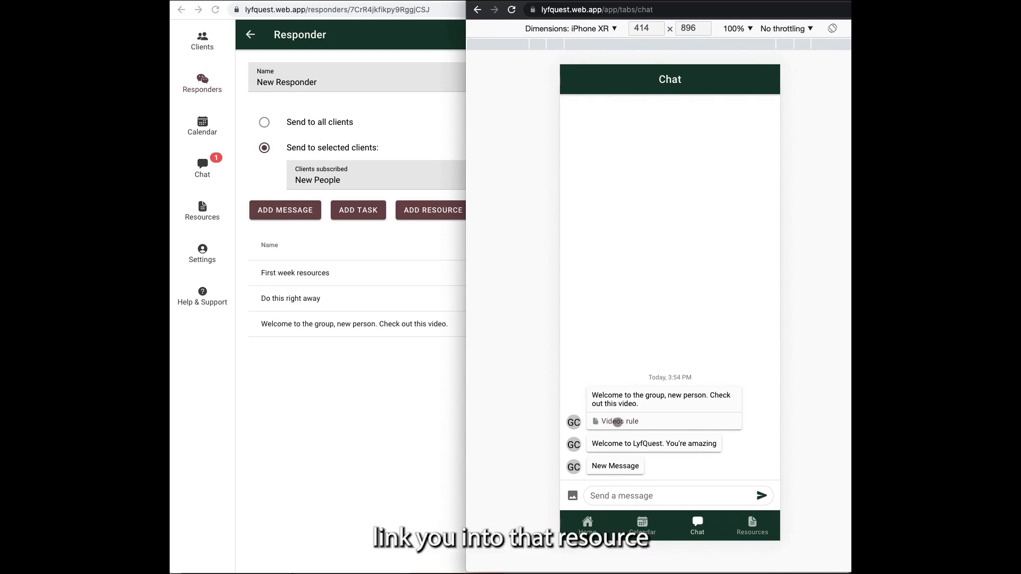
Play the Videos rule video linked in the welcome message, then return to the chat.
left_click(620, 422)
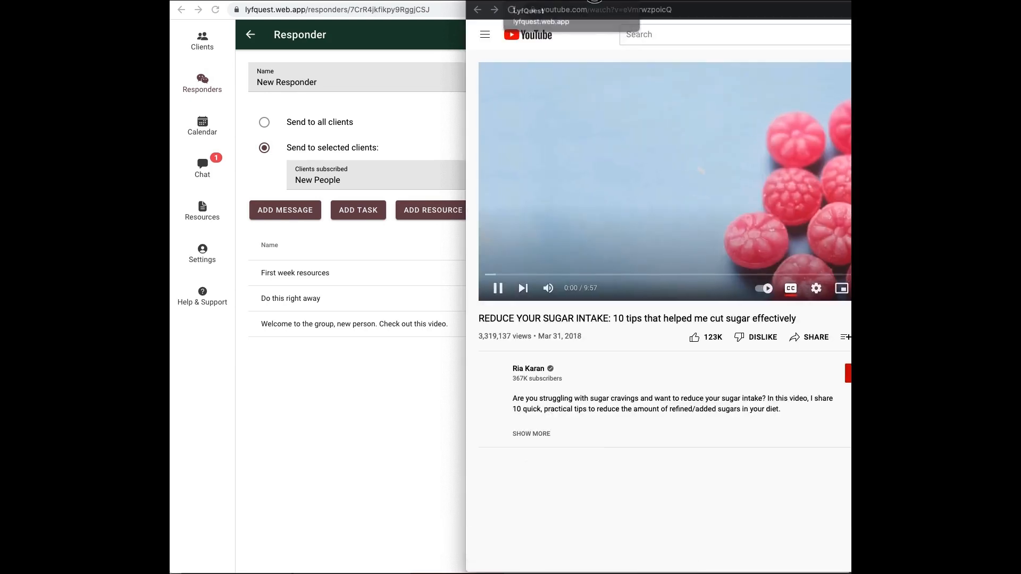
left_click(594, 2)
left_click(711, 0)
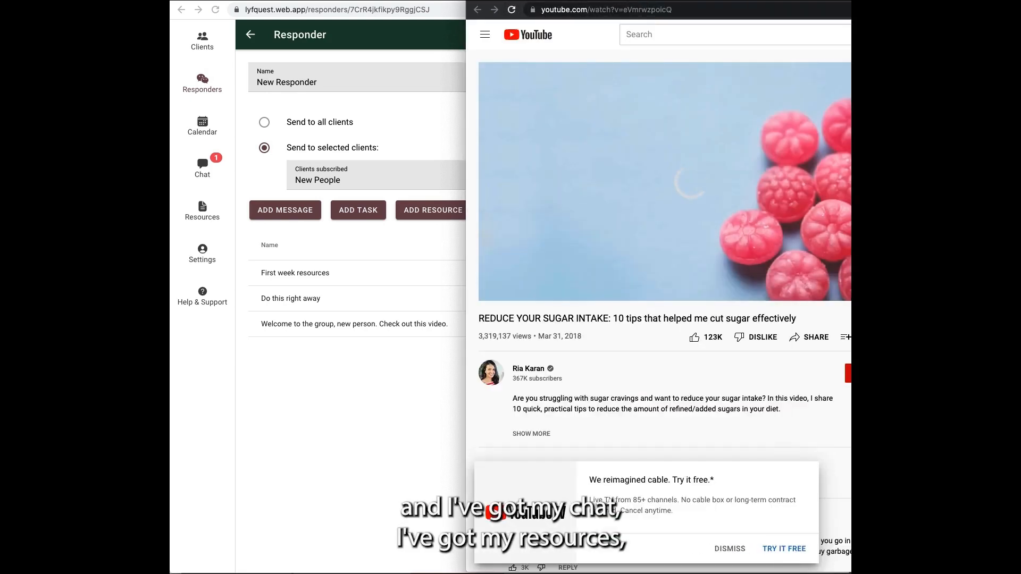
left_click(542, 1)
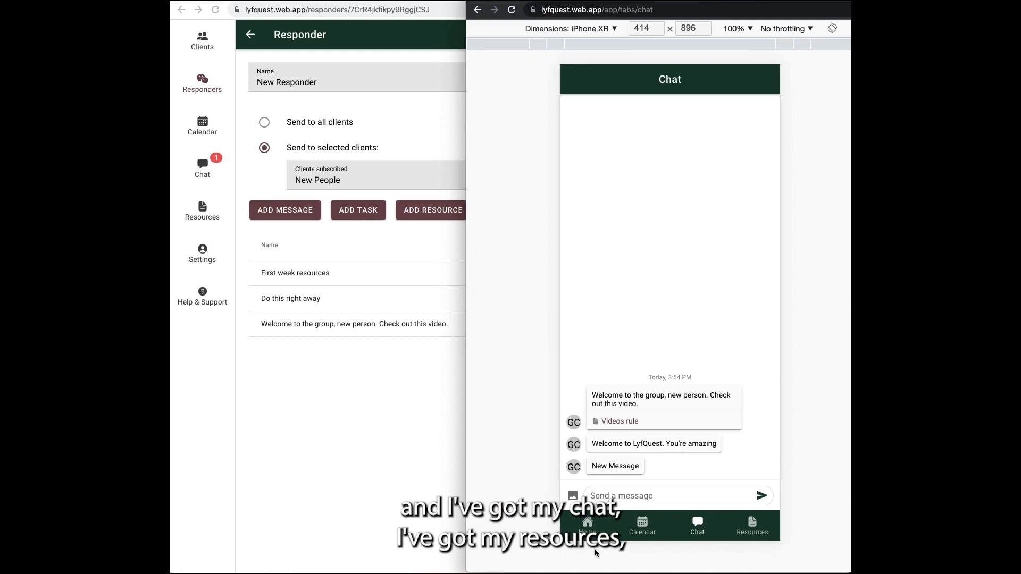
Open the Artboard Copy resource image from the client's home page, then close it.
left_click(587, 525)
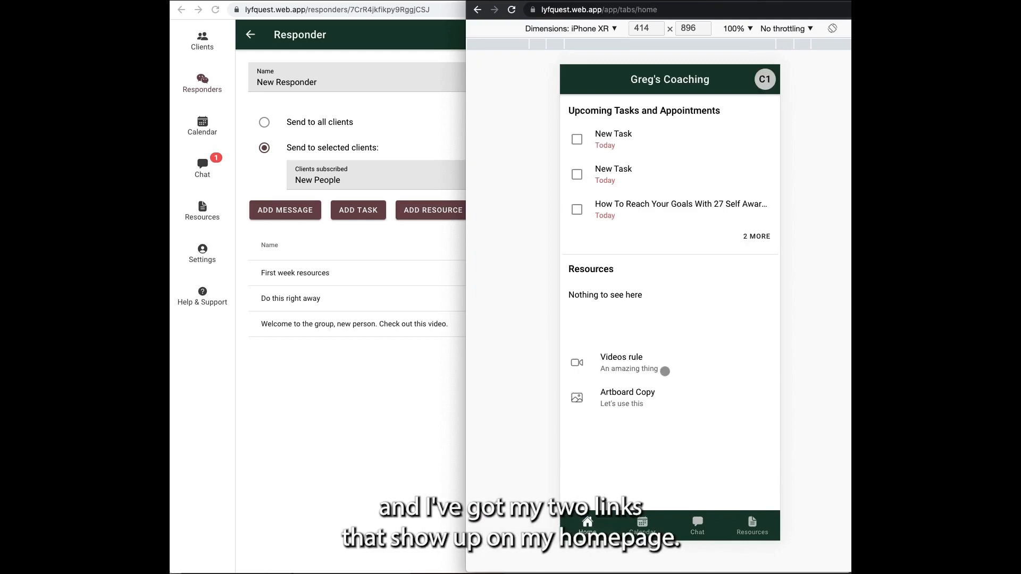
left_click(672, 399)
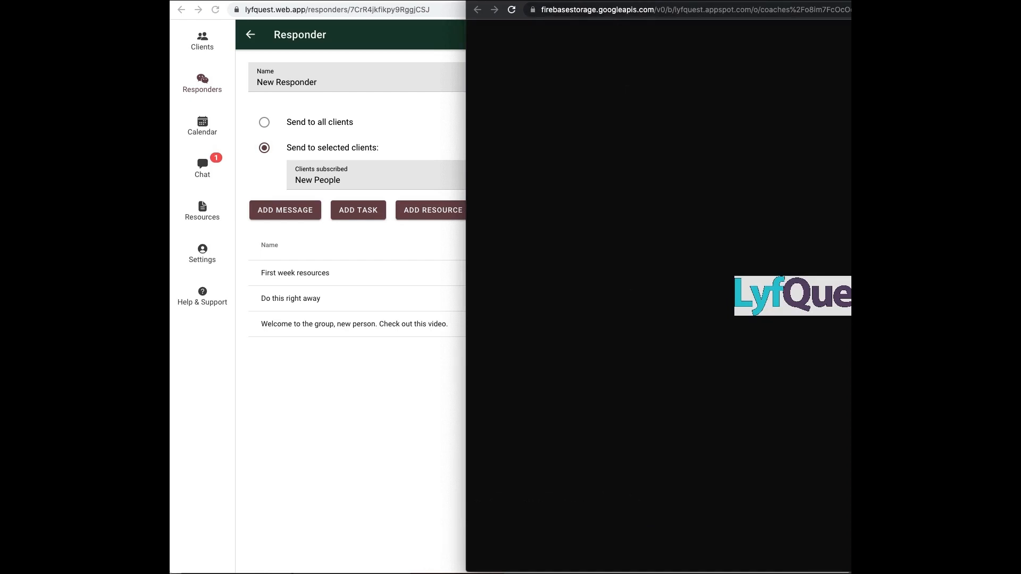
key("super+w")
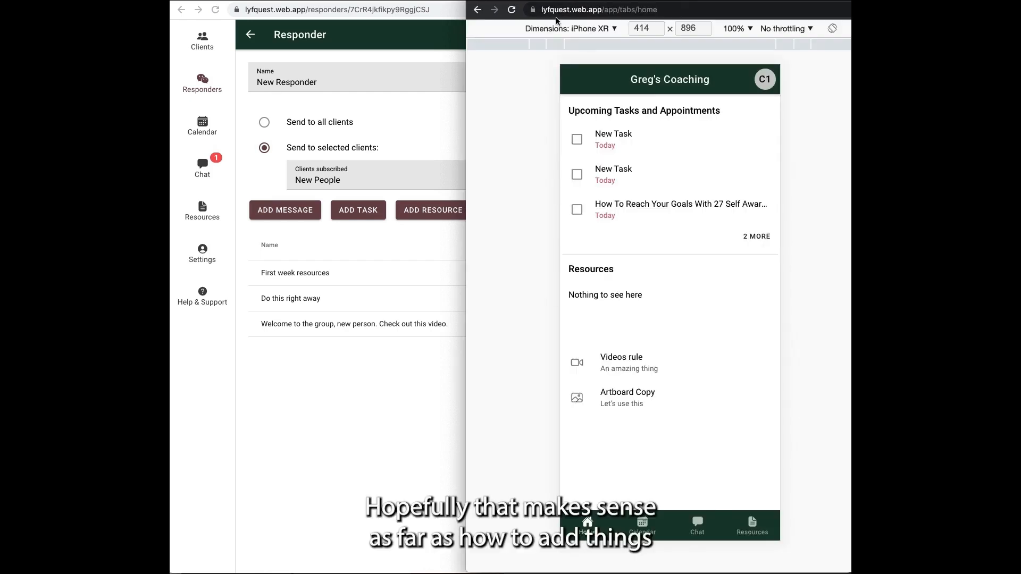